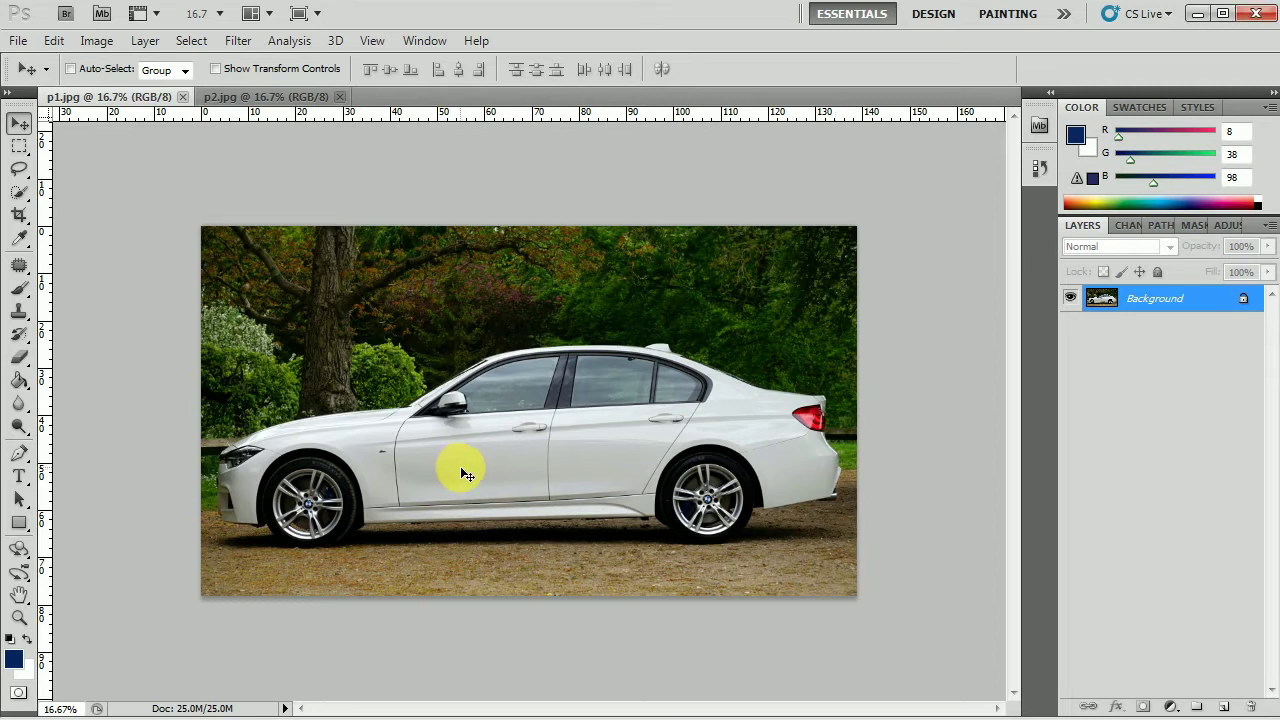
Step: Zoom in and Quick Select the car body across the front door, rear and front end
{"action": "key", "text": "z"}
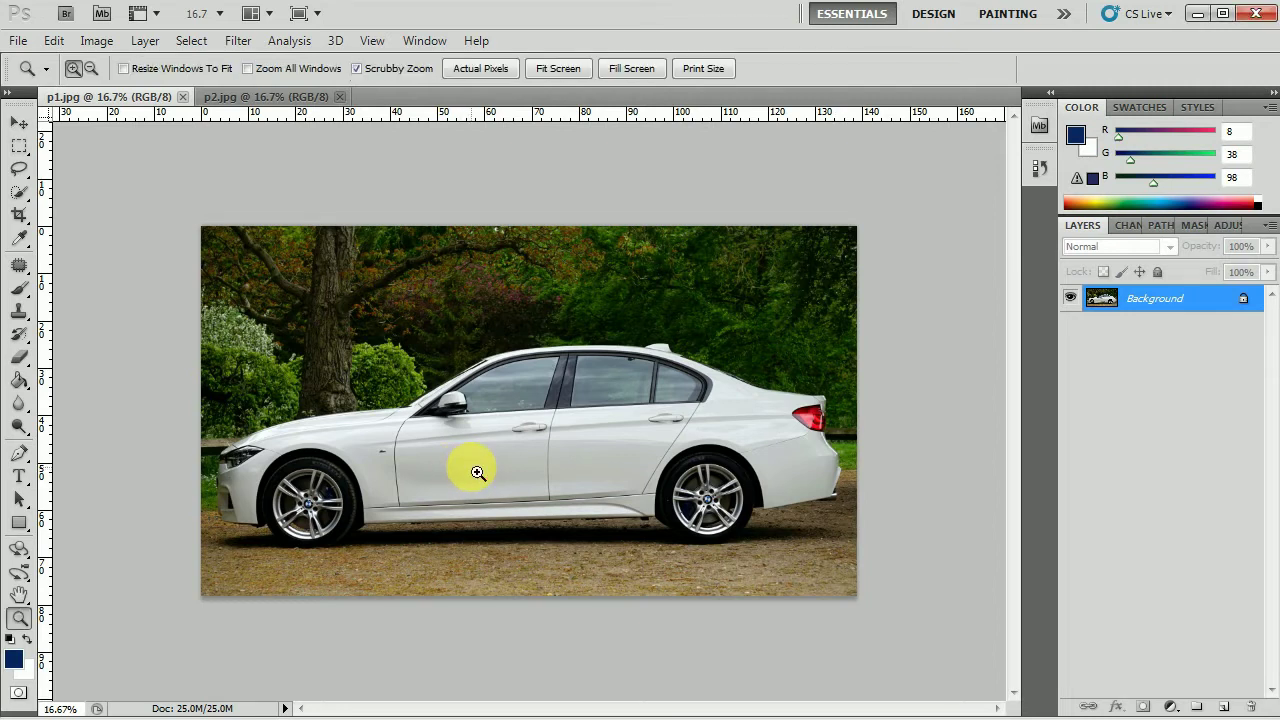
{"action": "left_click", "coordinate": [471, 468]}
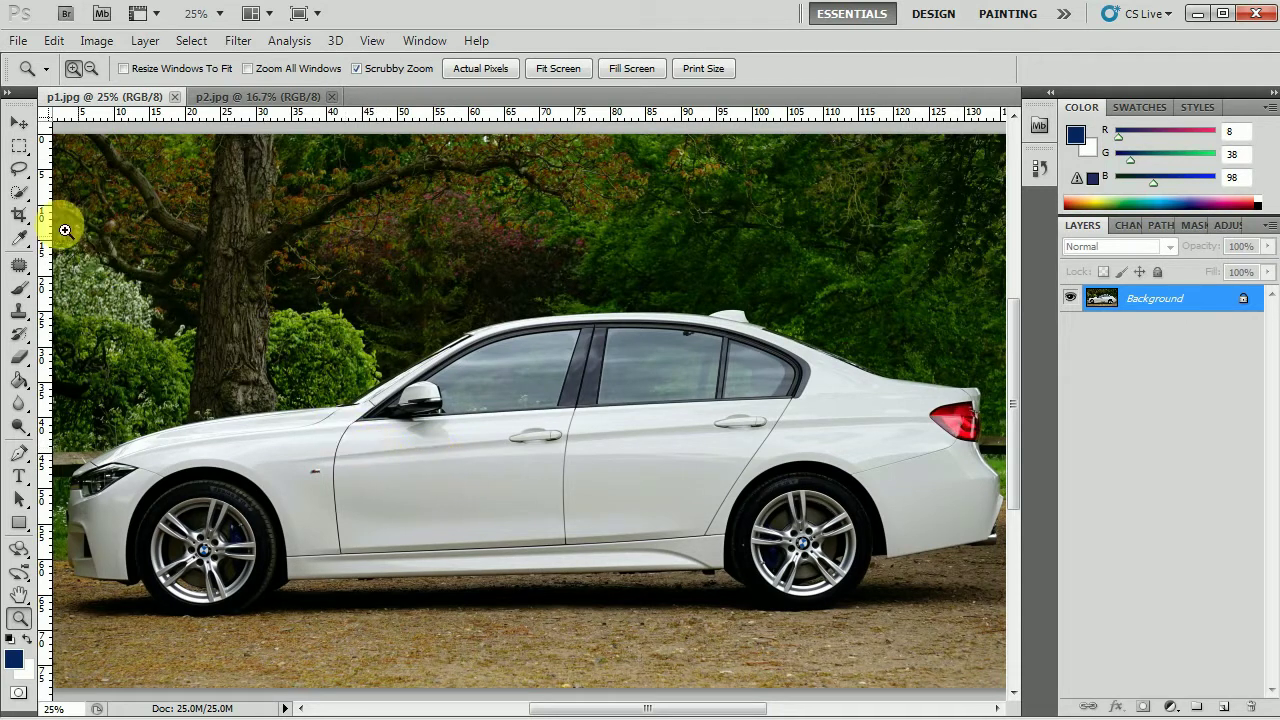
{"action": "left_click_drag", "start_coordinate": [22, 198], "coordinate": [90, 191]}
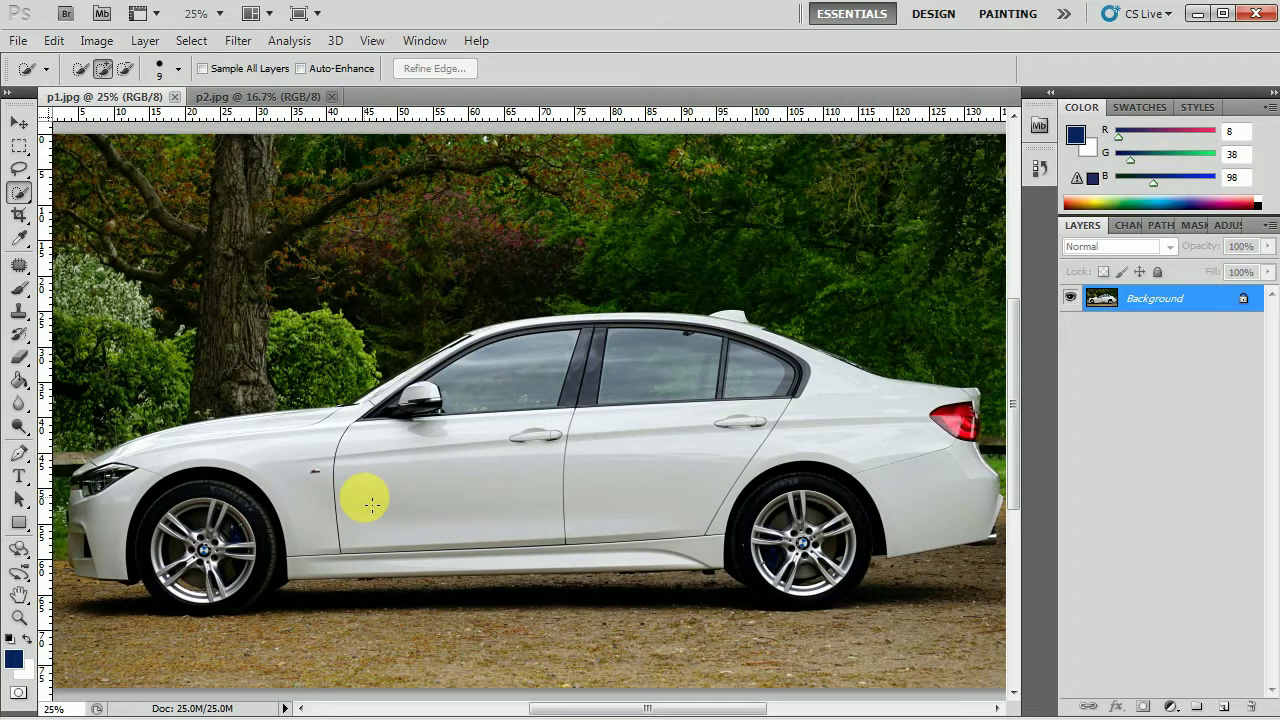
{"action": "mouse_move", "coordinate": [360, 489]}
{"action": "left_mouse_down"}
{"action": "mouse_move", "coordinate": [492, 497]}
{"action": "mouse_move", "coordinate": [735, 470]}
{"action": "left_mouse_up"}
{"action": "left_click_drag", "start_coordinate": [843, 429], "coordinate": [900, 449]}
{"action": "mouse_move", "coordinate": [463, 558]}
{"action": "left_mouse_down"}
{"action": "mouse_move", "coordinate": [407, 567]}
{"action": "mouse_move", "coordinate": [114, 449]}
{"action": "left_mouse_up"}
Step: Zoom closer on the front and add the headlight and front bumper to the selection
{"action": "key", "text": "z"}
{"action": "left_click", "coordinate": [106, 517]}
{"action": "left_click", "coordinate": [106, 517]}
{"action": "key", "text": "w"}
{"action": "mouse_move", "coordinate": [297, 523]}
{"action": "left_mouse_down"}
{"action": "mouse_move", "coordinate": [223, 557]}
{"action": "mouse_move", "coordinate": [248, 416]}
{"action": "mouse_move", "coordinate": [194, 500]}
{"action": "mouse_move", "coordinate": [190, 620]}
{"action": "mouse_move", "coordinate": [186, 529]}
{"action": "left_mouse_up"}
Step: Subtract the stray grass along the bottom of the car from the selection
{"action": "key", "text": "alt"}
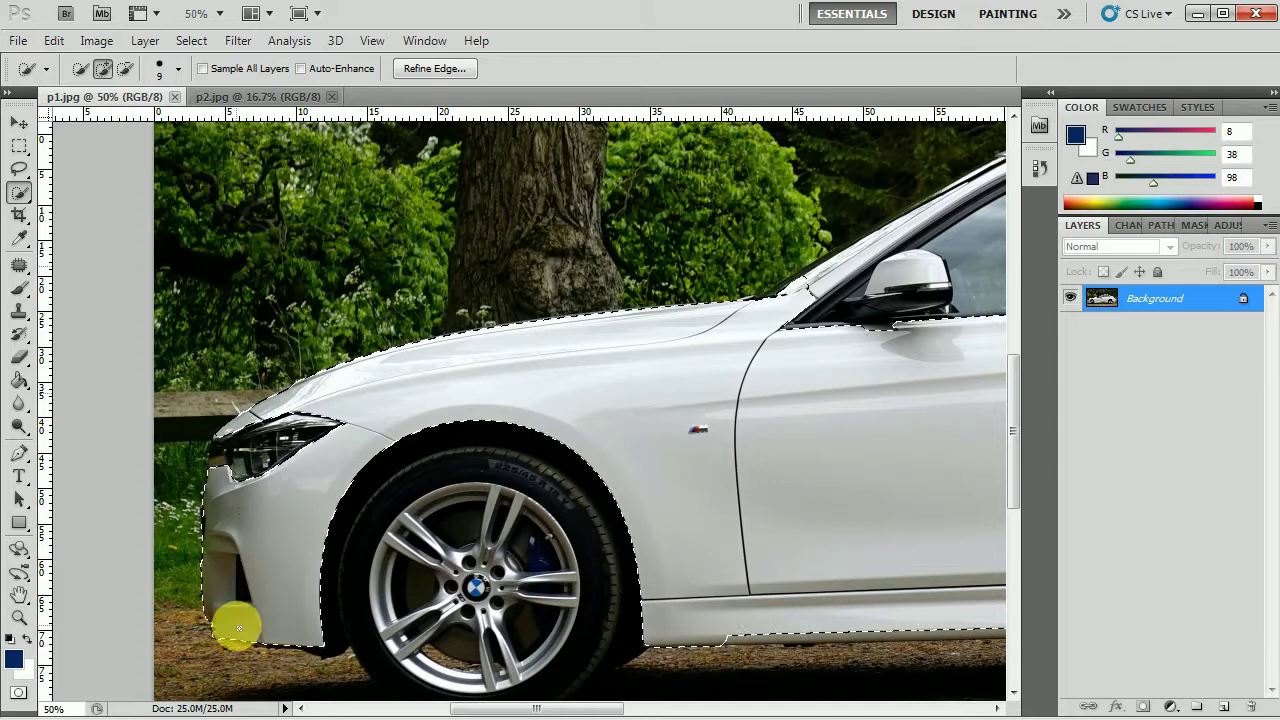
{"action": "left_click_drag", "start_coordinate": [600, 712], "coordinate": [657, 712]}
{"action": "mouse_move", "coordinate": [494, 634]}
{"action": "left_mouse_down"}
{"action": "mouse_move", "coordinate": [716, 631]}
{"action": "mouse_move", "coordinate": [582, 636]}
{"action": "mouse_move", "coordinate": [668, 643]}
{"action": "left_mouse_up"}
{"action": "scroll", "coordinate": [620, 630], "scroll_direction": "right", "scroll_amount": 5}
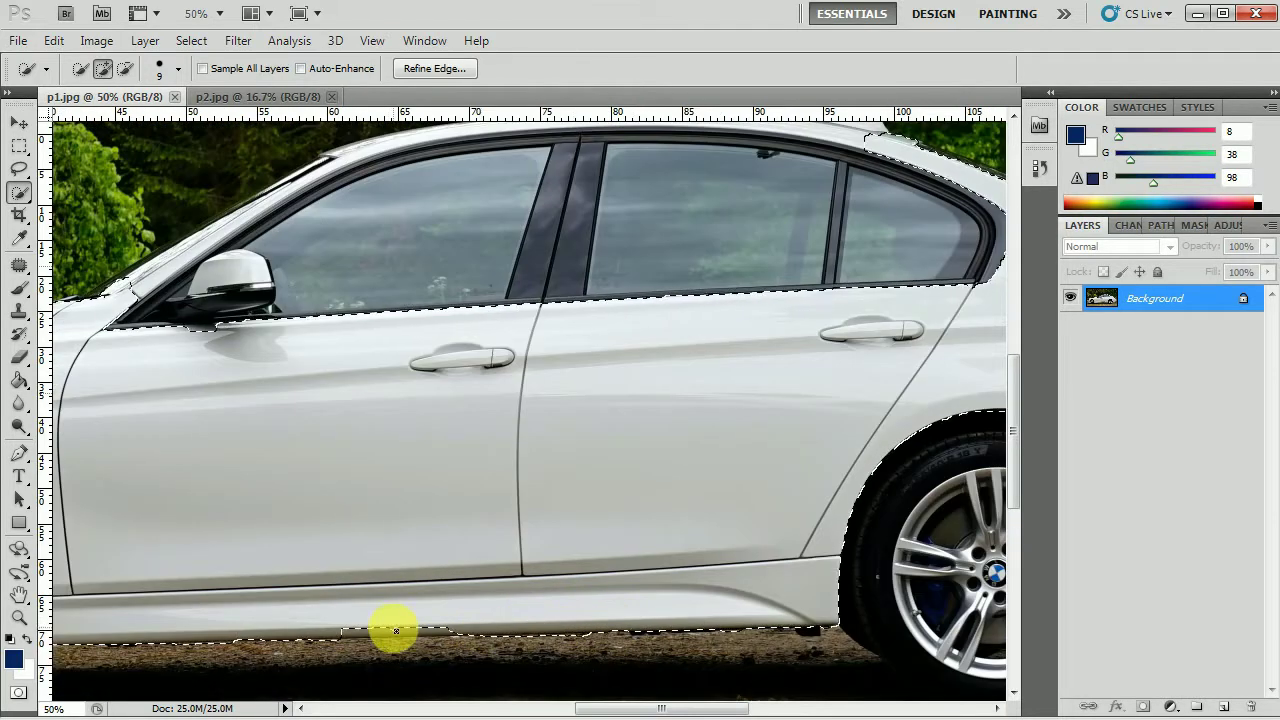
{"action": "left_click_drag", "start_coordinate": [617, 710], "coordinate": [606, 710]}
{"action": "left_click_drag", "start_coordinate": [294, 337], "coordinate": [423, 171]}
{"action": "scroll", "coordinate": [437, 174], "scroll_direction": "up", "scroll_amount": 1}
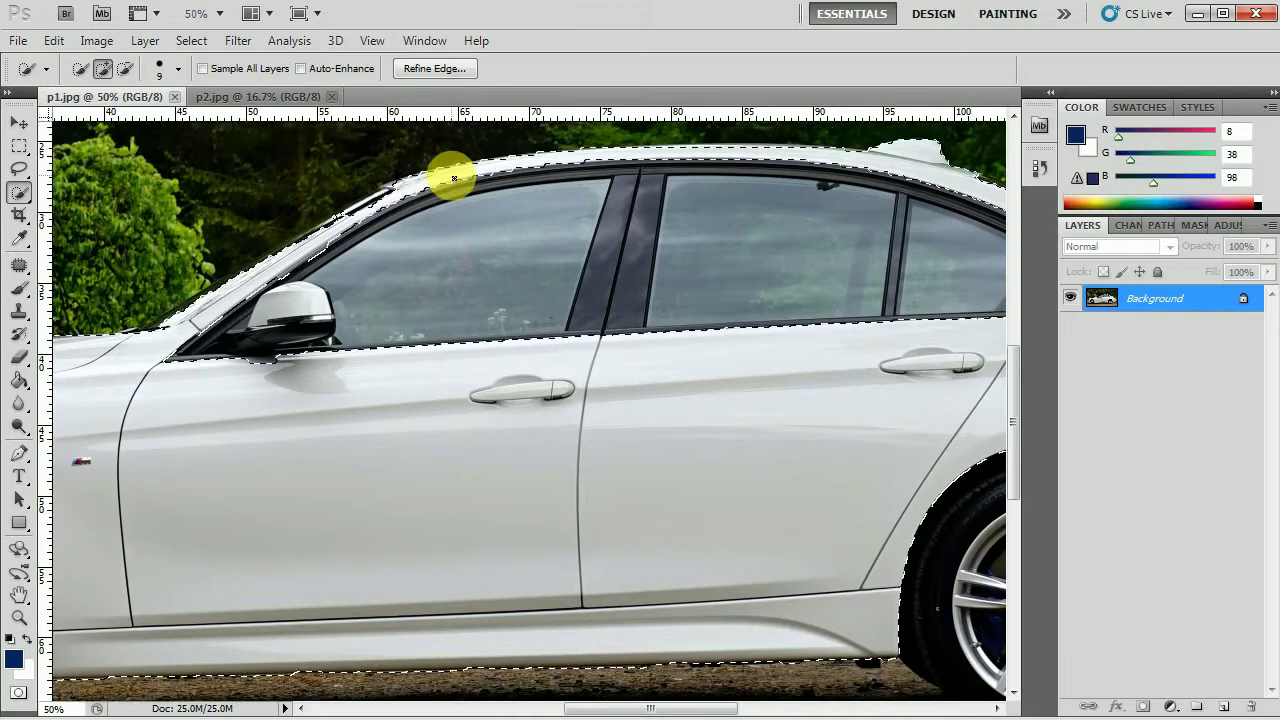
Step: Add the side mirror to the selection and zoom out to view the whole car
{"action": "left_click", "coordinate": [310, 309]}
{"action": "scroll", "coordinate": [651, 700], "scroll_direction": "right", "scroll_amount": 6}
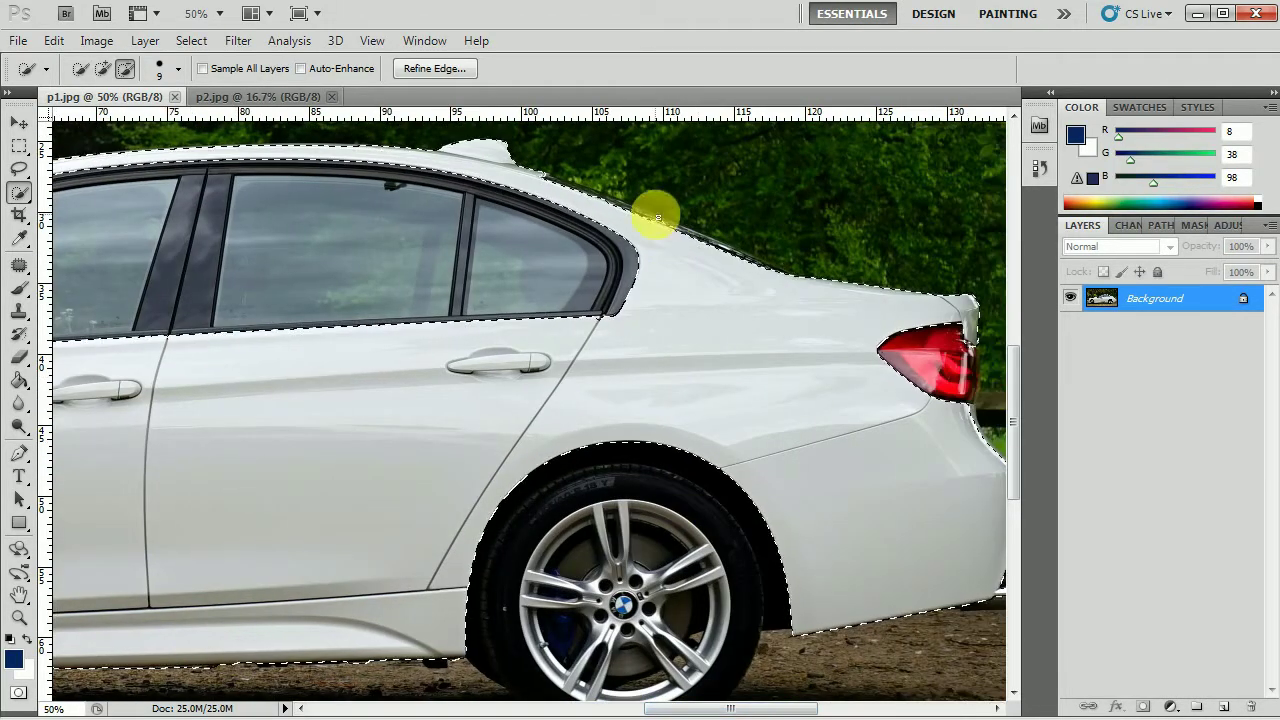
{"action": "key", "text": "z"}
{"action": "left_click", "coordinate": [734, 297], "text": "alt"}
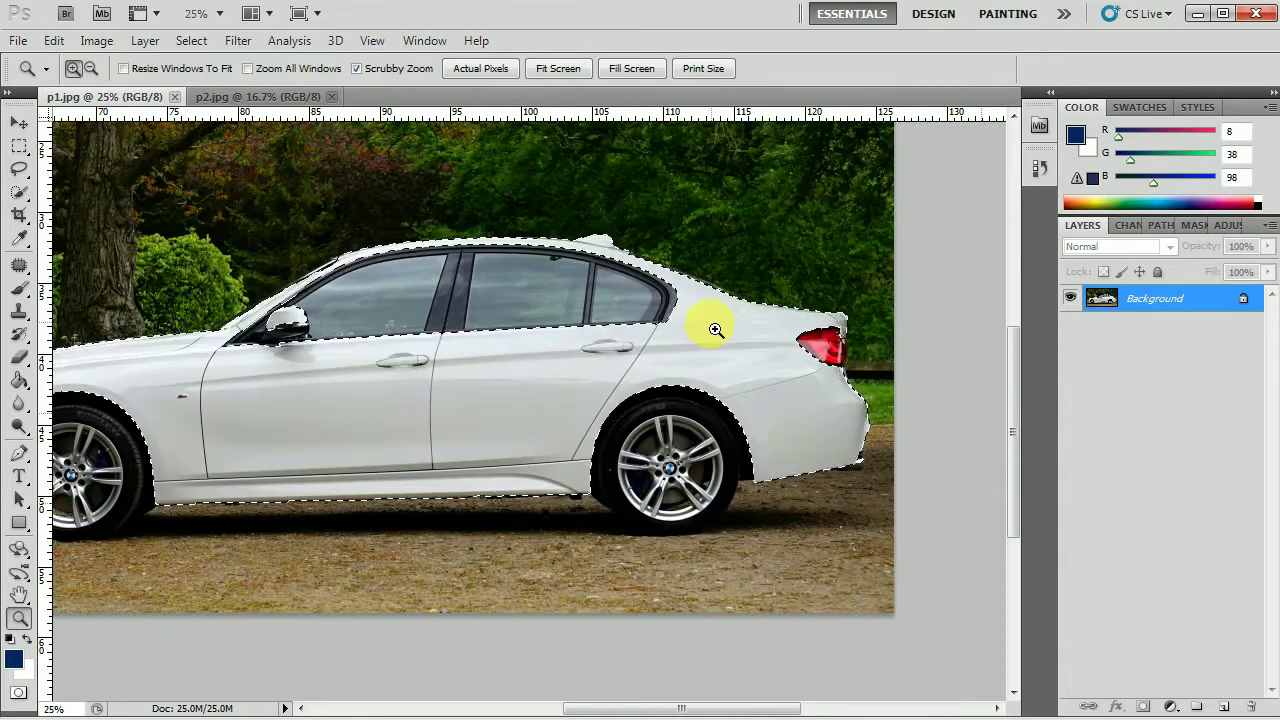
{"action": "left_click", "coordinate": [580, 348], "text": "alt"}
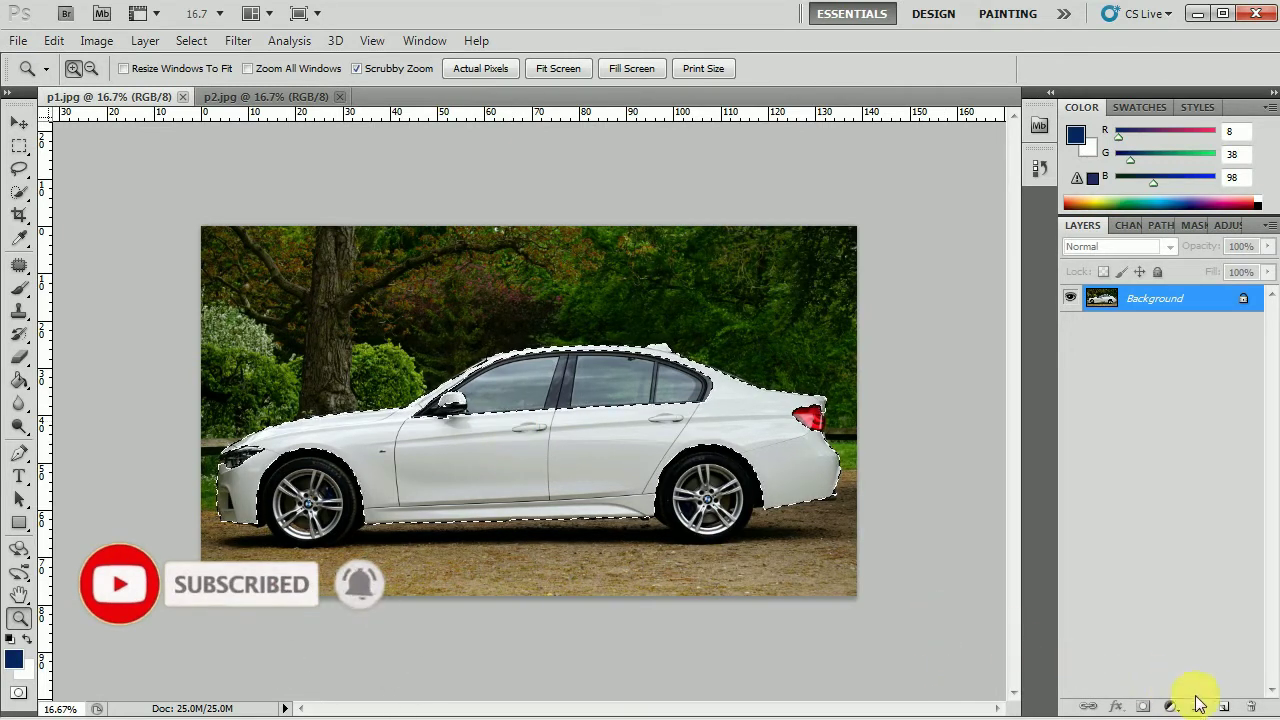
Step: Create empty Layer 1 above the photo and set the foreground to navy #062158
{"action": "left_click", "coordinate": [1224, 707]}
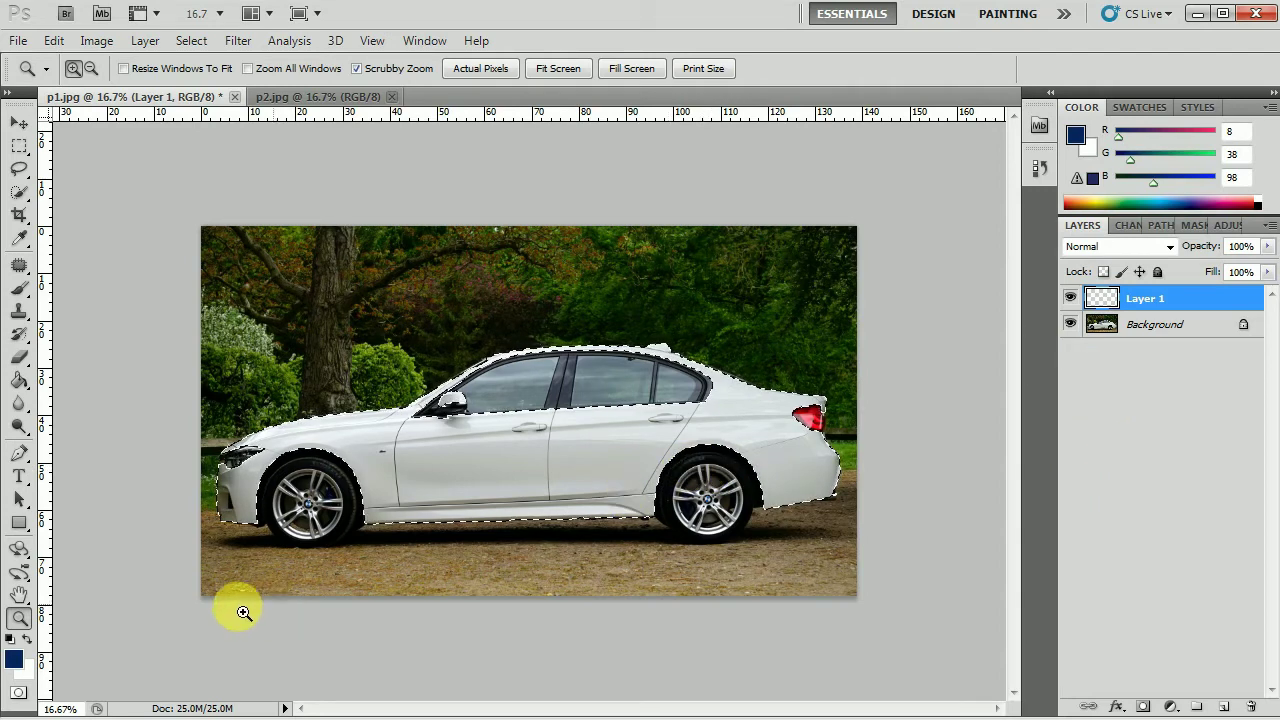
{"action": "left_click", "coordinate": [16, 660]}
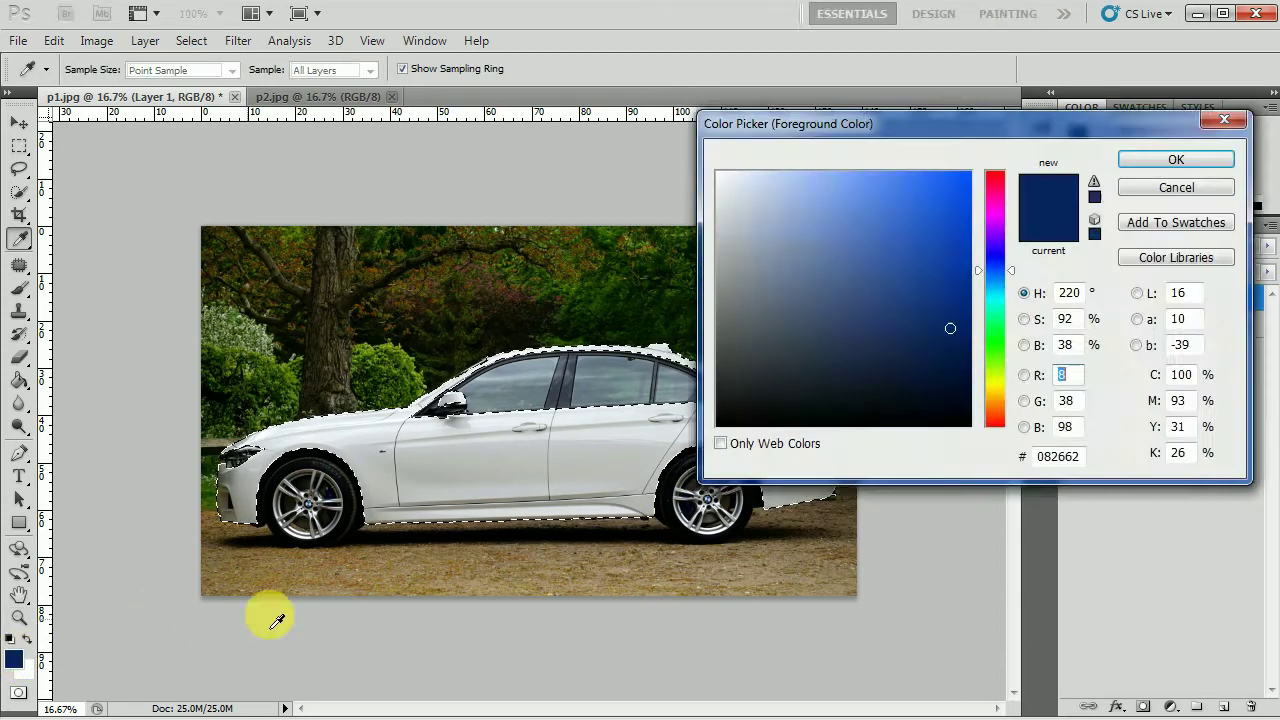
{"action": "left_click", "coordinate": [954, 338]}
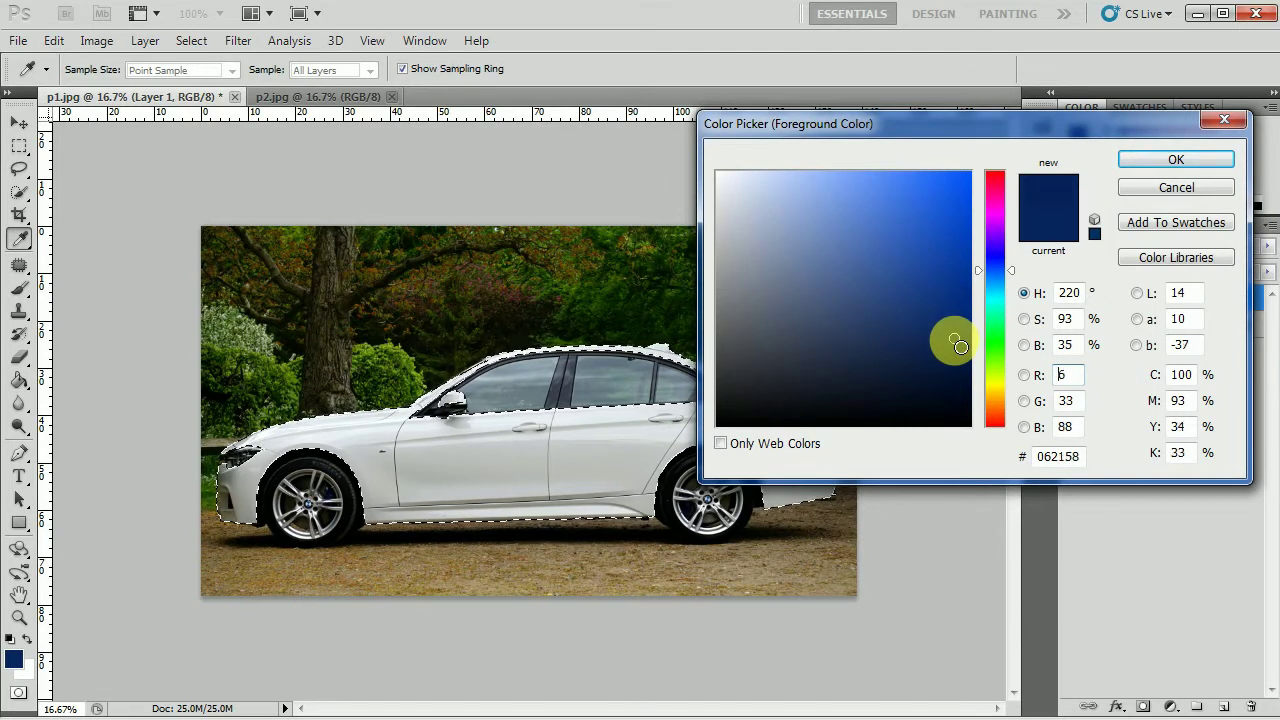
{"action": "left_click", "coordinate": [1139, 158]}
{"action": "key", "text": "z"}
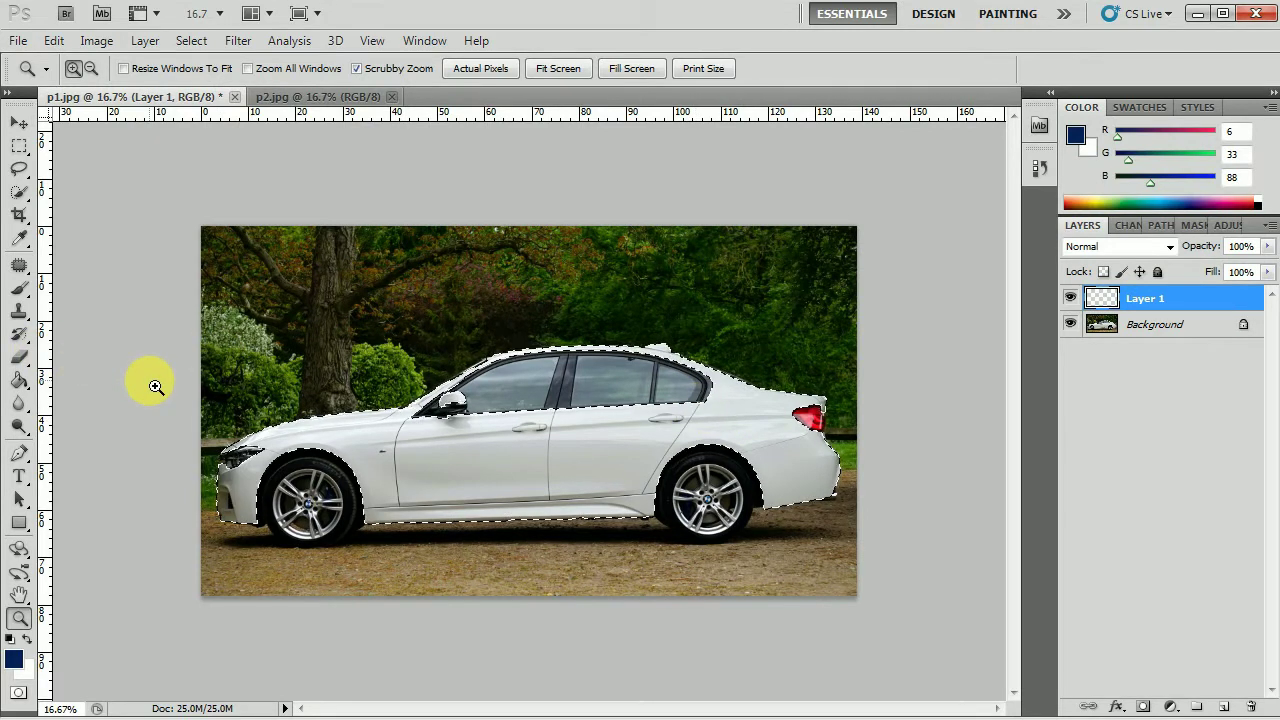
Step: Set the brush to 257 px and paint navy over the selected car body on Layer 1
{"action": "key", "text": "b"}
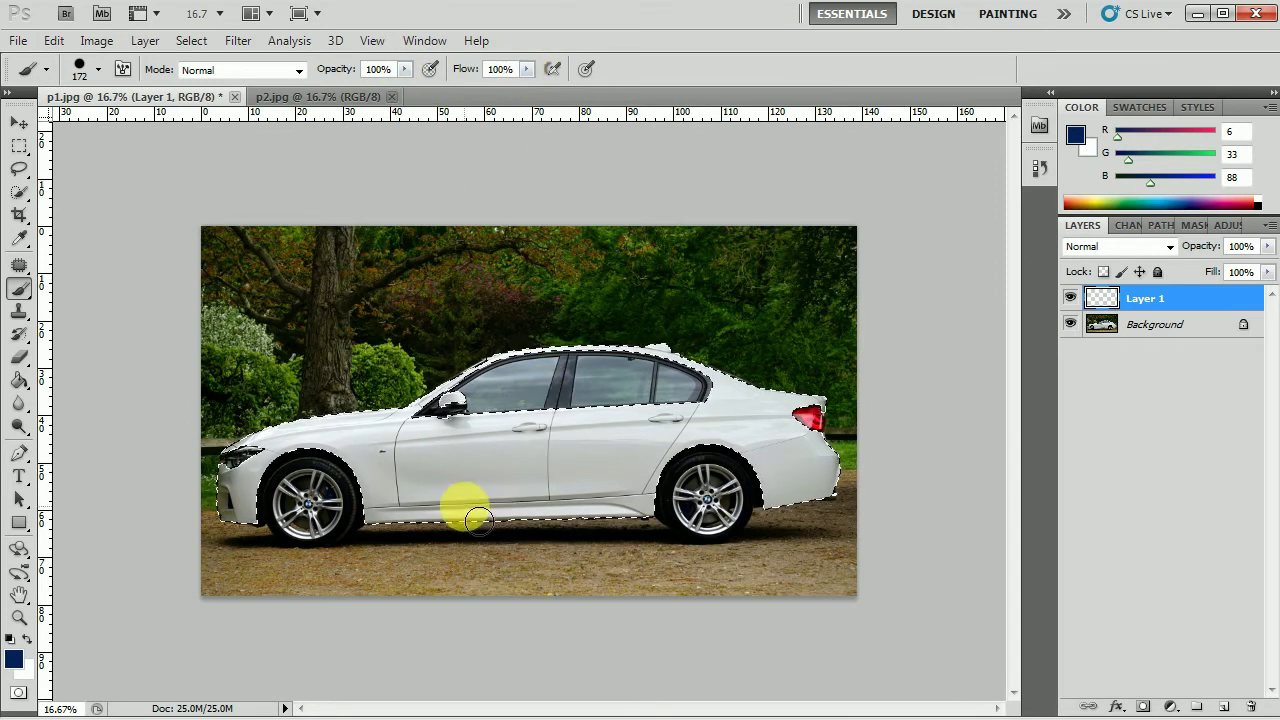
{"action": "right_click", "coordinate": [462, 472]}
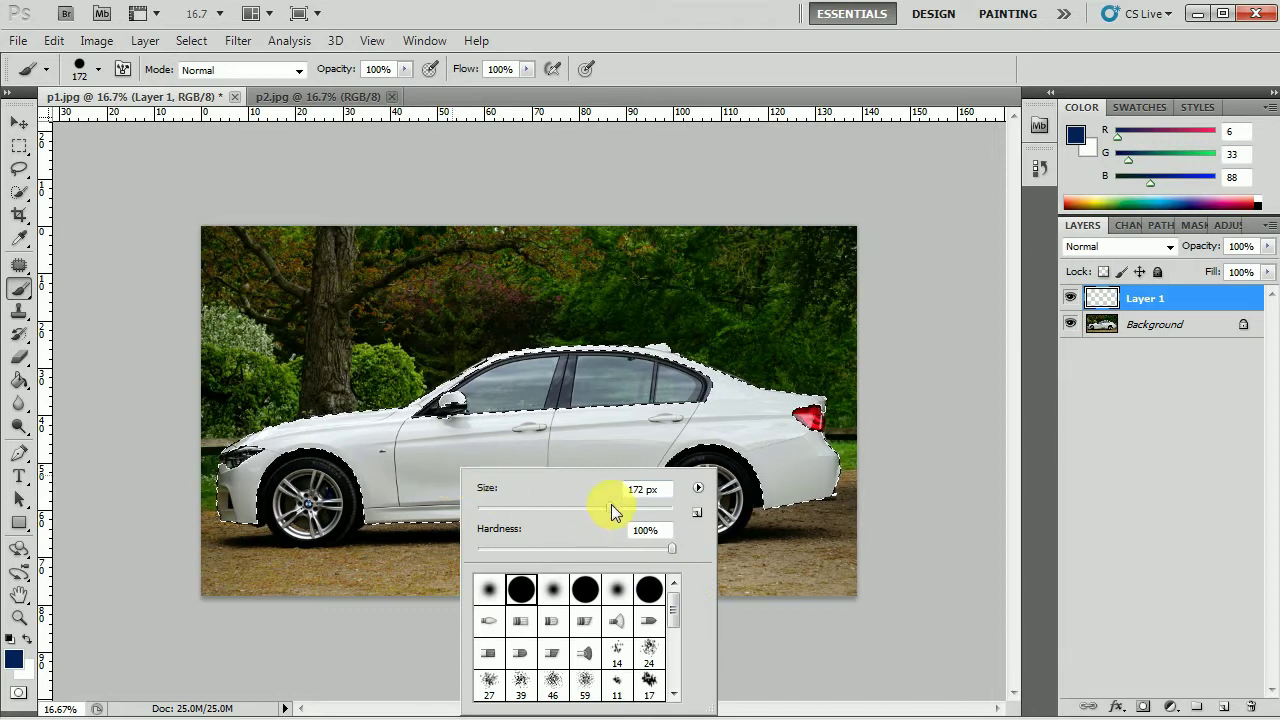
{"action": "left_click_drag", "start_coordinate": [611, 504], "coordinate": [626, 508]}
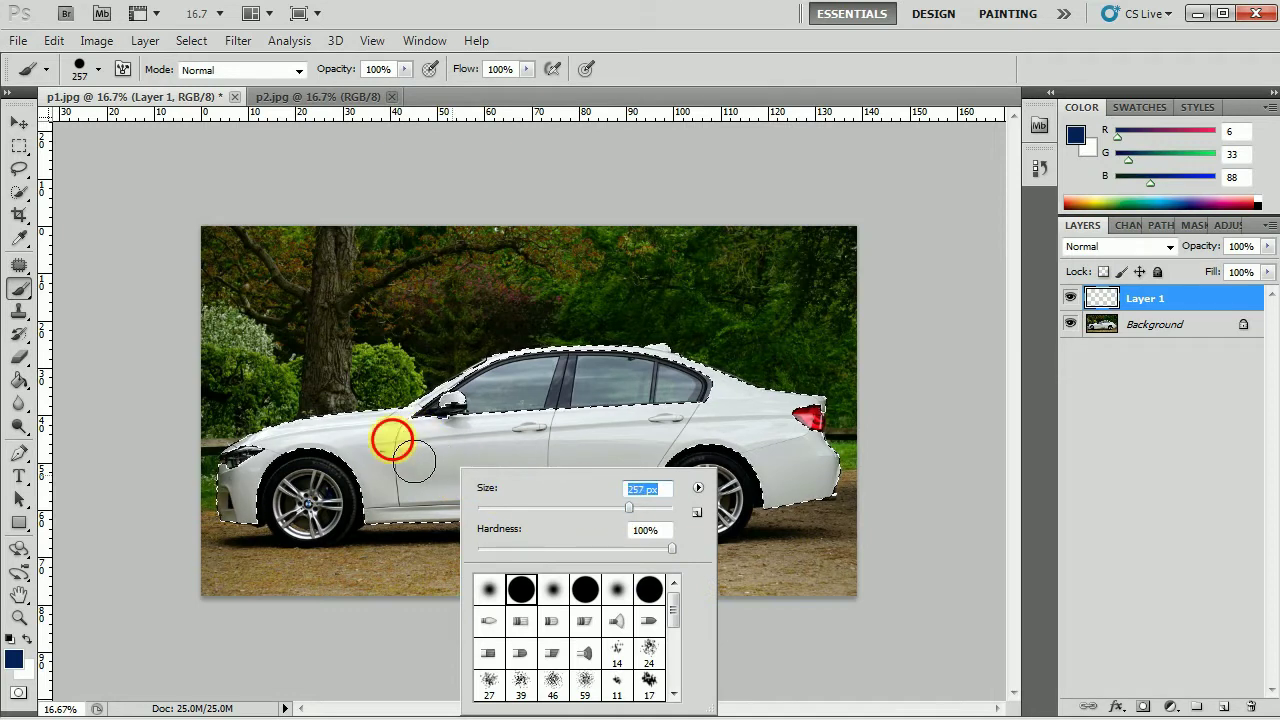
{"action": "left_click", "coordinate": [391, 437]}
{"action": "mouse_move", "coordinate": [419, 438]}
{"action": "left_mouse_down"}
{"action": "mouse_move", "coordinate": [274, 461]}
{"action": "mouse_move", "coordinate": [313, 459]}
{"action": "mouse_move", "coordinate": [231, 483]}
{"action": "mouse_move", "coordinate": [247, 531]}
{"action": "mouse_move", "coordinate": [278, 480]}
{"action": "mouse_move", "coordinate": [243, 557]}
{"action": "mouse_move", "coordinate": [260, 495]}
{"action": "mouse_move", "coordinate": [384, 427]}
{"action": "mouse_move", "coordinate": [335, 453]}
{"action": "mouse_move", "coordinate": [456, 423]}
{"action": "mouse_move", "coordinate": [538, 369]}
{"action": "mouse_move", "coordinate": [599, 363]}
{"action": "mouse_move", "coordinate": [591, 374]}
{"action": "mouse_move", "coordinate": [740, 380]}
{"action": "mouse_move", "coordinate": [768, 409]}
{"action": "mouse_move", "coordinate": [846, 420]}
{"action": "mouse_move", "coordinate": [864, 496]}
{"action": "mouse_move", "coordinate": [778, 538]}
{"action": "mouse_move", "coordinate": [839, 517]}
{"action": "mouse_move", "coordinate": [816, 463]}
{"action": "mouse_move", "coordinate": [823, 435]}
{"action": "mouse_move", "coordinate": [805, 452]}
{"action": "mouse_move", "coordinate": [819, 502]}
{"action": "mouse_move", "coordinate": [713, 482]}
{"action": "mouse_move", "coordinate": [573, 488]}
{"action": "mouse_move", "coordinate": [656, 454]}
{"action": "mouse_move", "coordinate": [403, 461]}
{"action": "mouse_move", "coordinate": [700, 434]}
{"action": "mouse_move", "coordinate": [750, 414]}
{"action": "mouse_move", "coordinate": [677, 480]}
{"action": "mouse_move", "coordinate": [378, 525]}
{"action": "mouse_move", "coordinate": [681, 518]}
{"action": "mouse_move", "coordinate": [682, 541]}
{"action": "mouse_move", "coordinate": [373, 538]}
{"action": "left_mouse_up"}
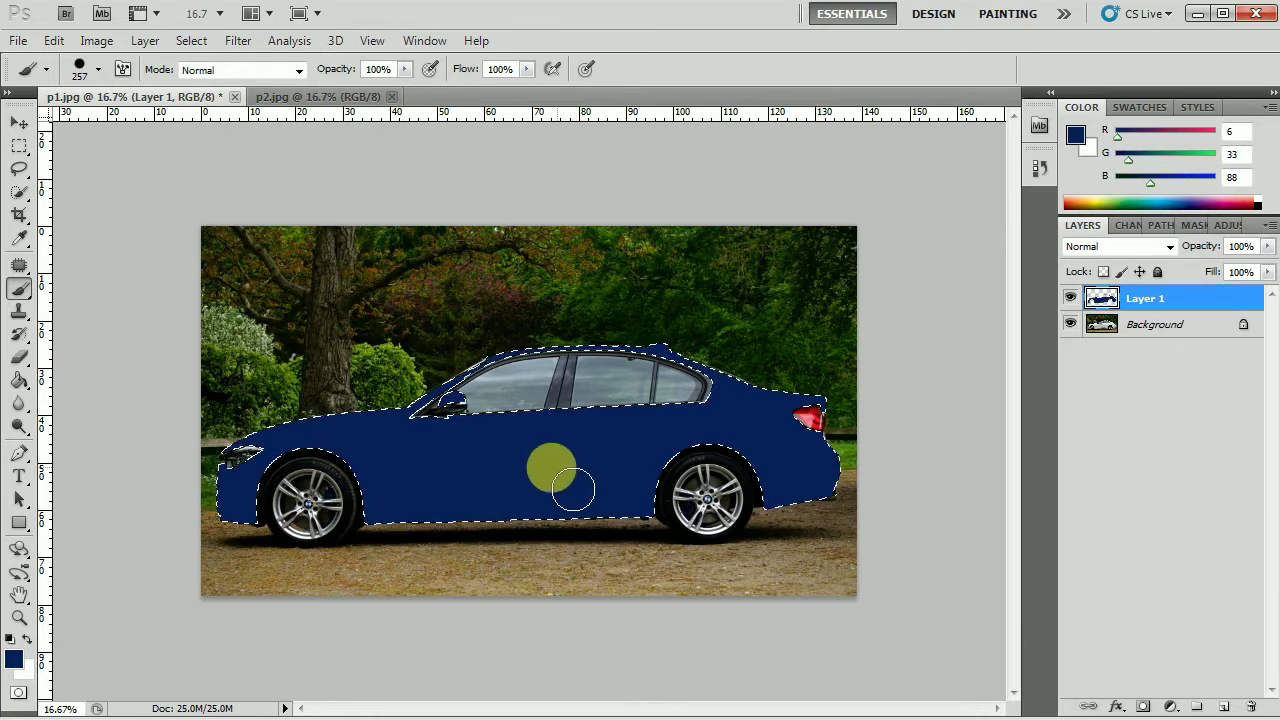
Step: Change Layer 1's blend mode to Linear Light
{"action": "left_click", "coordinate": [486, 403]}
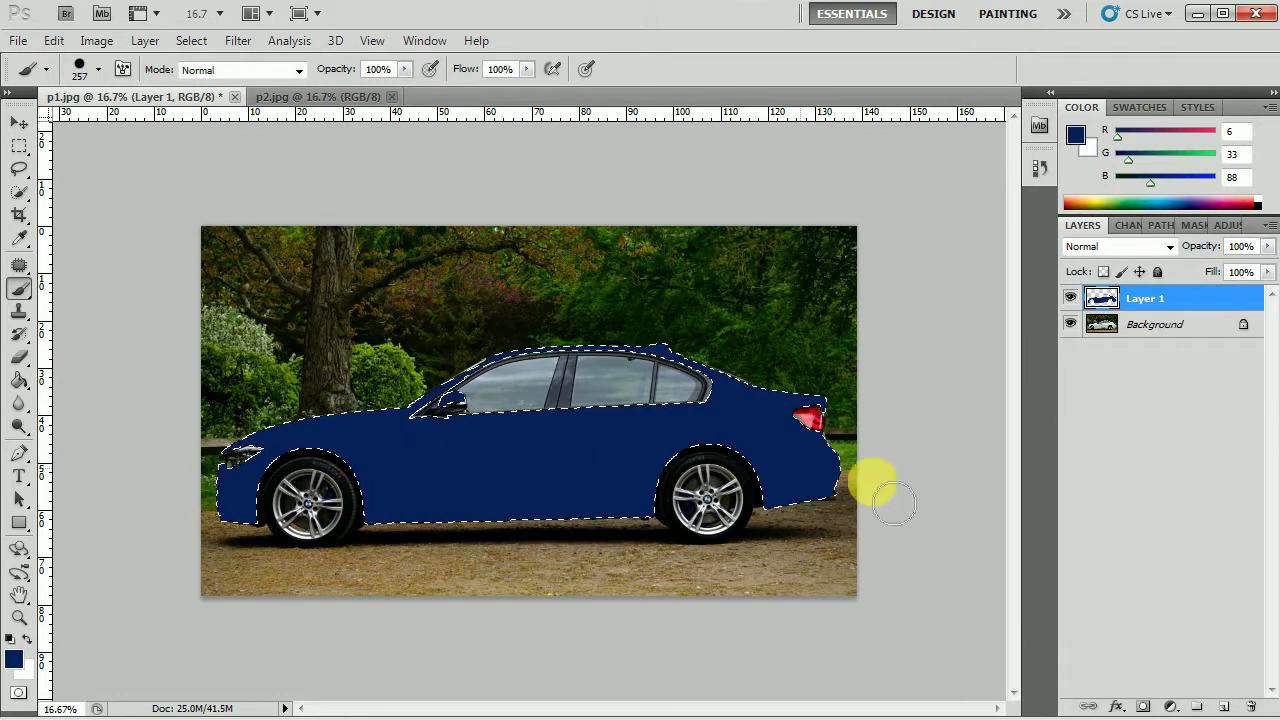
{"action": "left_click", "coordinate": [1169, 246]}
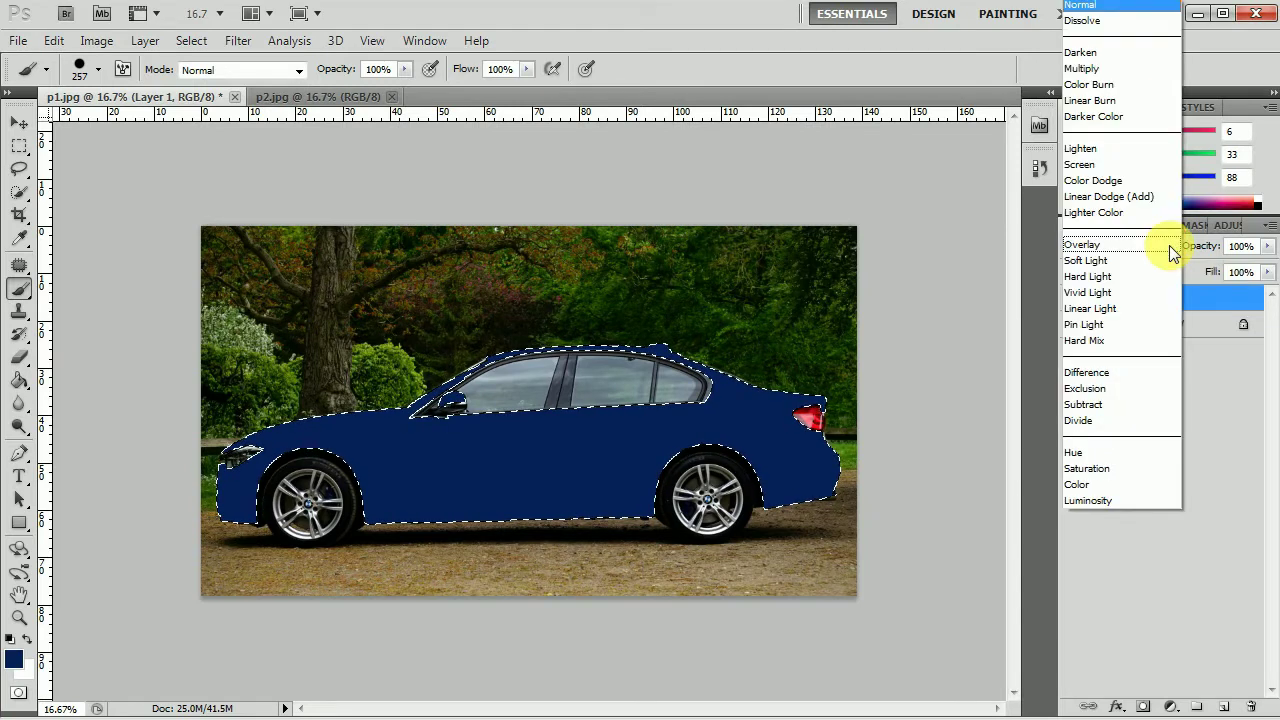
{"action": "left_click", "coordinate": [1105, 308]}
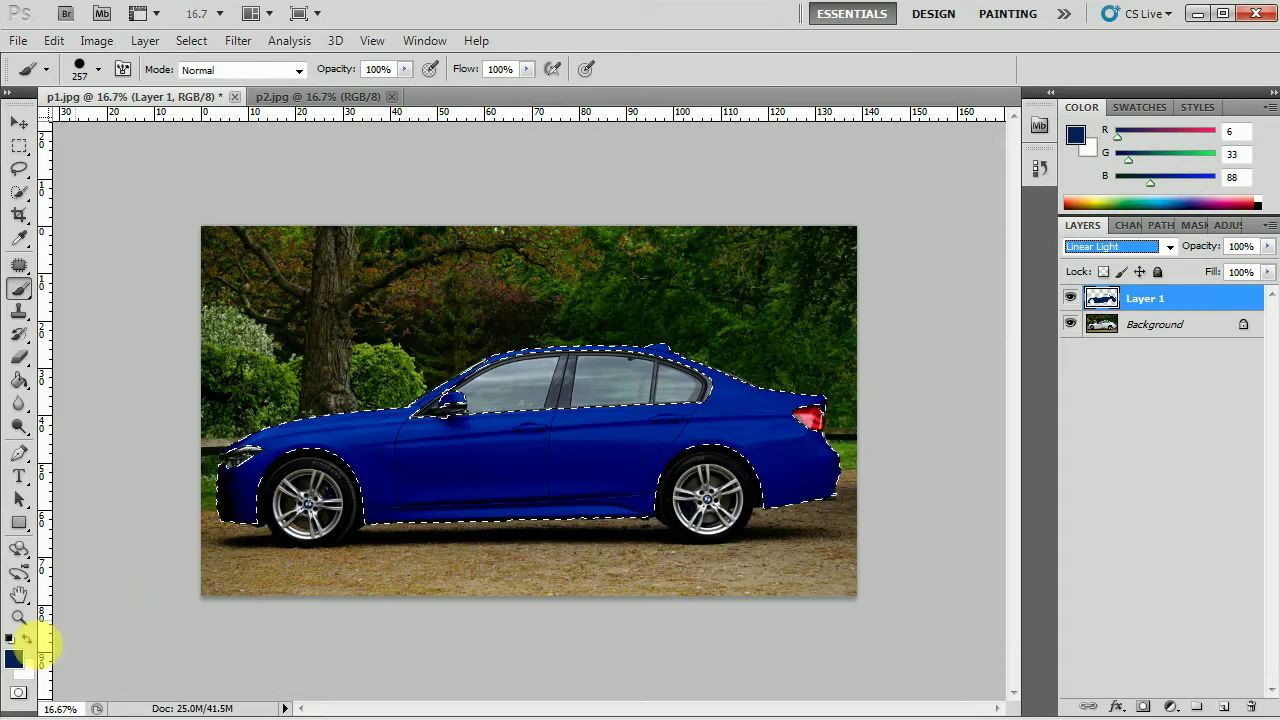
Step: Set the foreground colour to bright red (R193 G9 B44)
{"action": "left_click", "coordinate": [15, 659]}
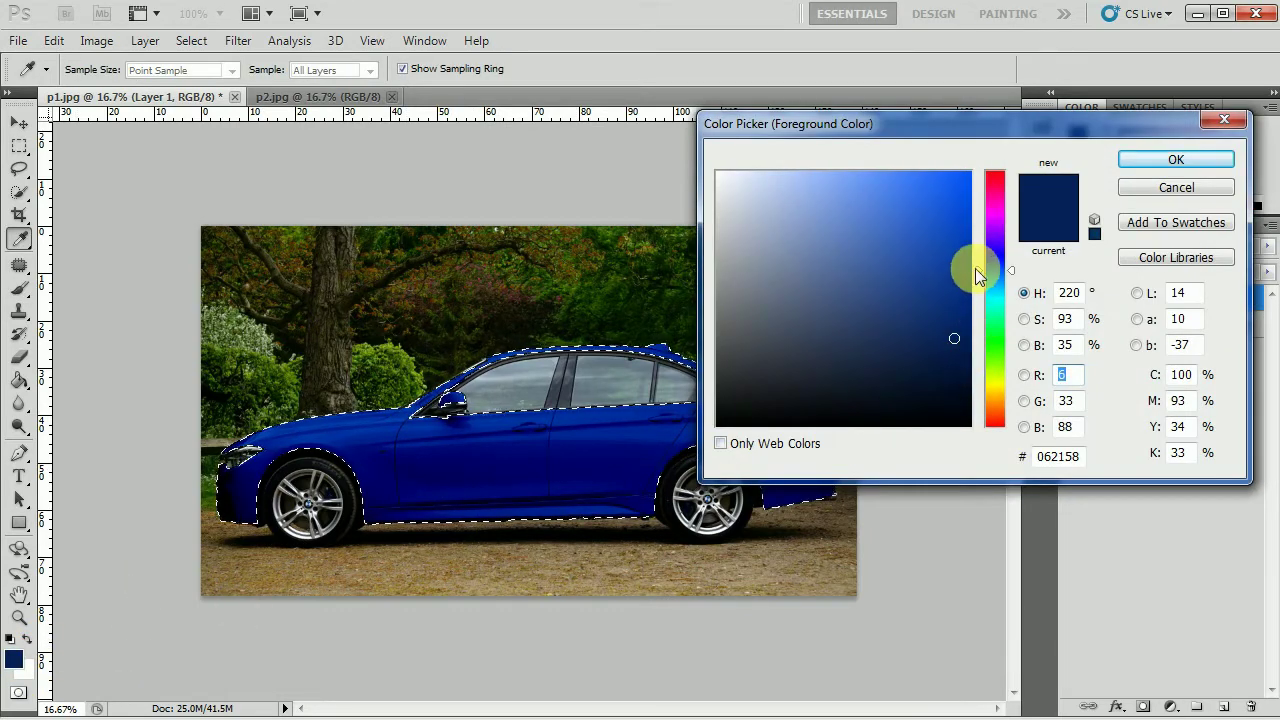
{"action": "left_click_drag", "start_coordinate": [976, 268], "coordinate": [975, 179]}
{"action": "left_click", "coordinate": [959, 233]}
{"action": "left_click", "coordinate": [1116, 168]}
Step: Brush red over the roof, hood, front door, rear and rear bumper edge
{"action": "key", "text": "b"}
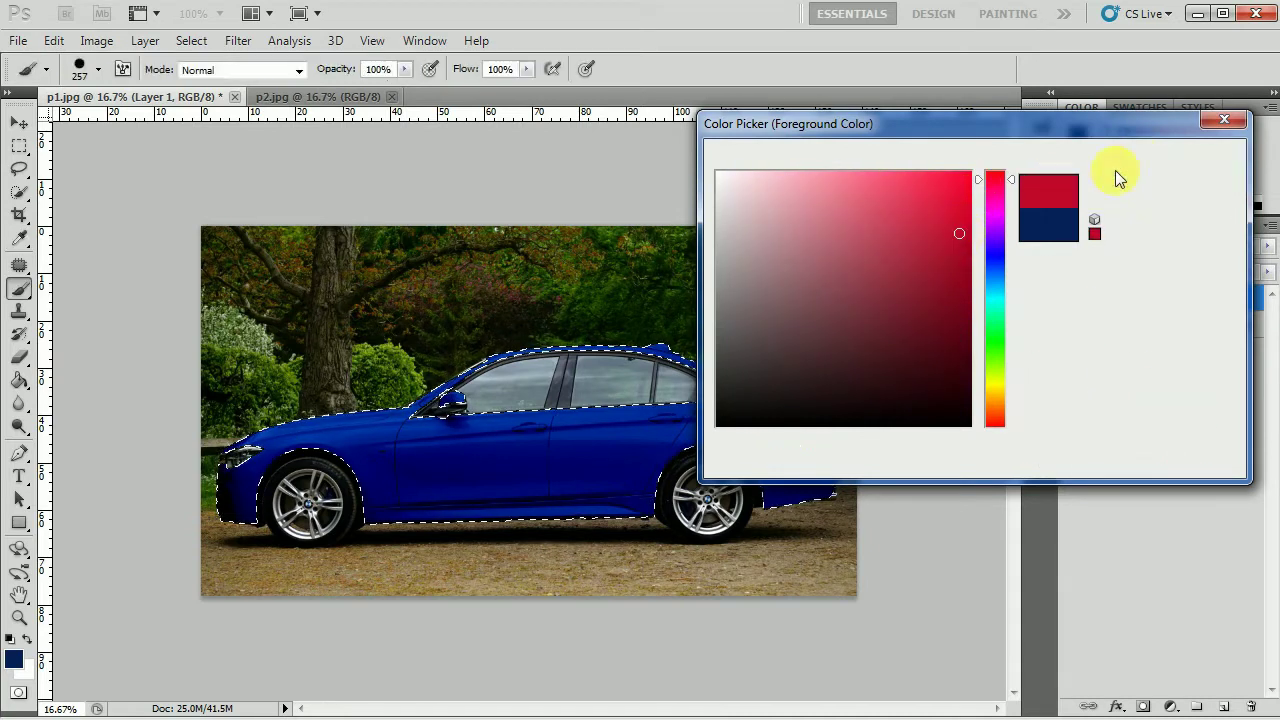
{"action": "mouse_move", "coordinate": [686, 366]}
{"action": "left_mouse_down"}
{"action": "mouse_move", "coordinate": [556, 381]}
{"action": "mouse_move", "coordinate": [336, 435]}
{"action": "mouse_move", "coordinate": [240, 489]}
{"action": "mouse_move", "coordinate": [235, 499]}
{"action": "mouse_move", "coordinate": [362, 465]}
{"action": "mouse_move", "coordinate": [258, 530]}
{"action": "mouse_move", "coordinate": [268, 545]}
{"action": "mouse_move", "coordinate": [453, 437]}
{"action": "mouse_move", "coordinate": [381, 466]}
{"action": "mouse_move", "coordinate": [490, 444]}
{"action": "mouse_move", "coordinate": [421, 530]}
{"action": "mouse_move", "coordinate": [344, 522]}
{"action": "mouse_move", "coordinate": [414, 478]}
{"action": "mouse_move", "coordinate": [400, 555]}
{"action": "mouse_move", "coordinate": [223, 514]}
{"action": "left_mouse_up"}
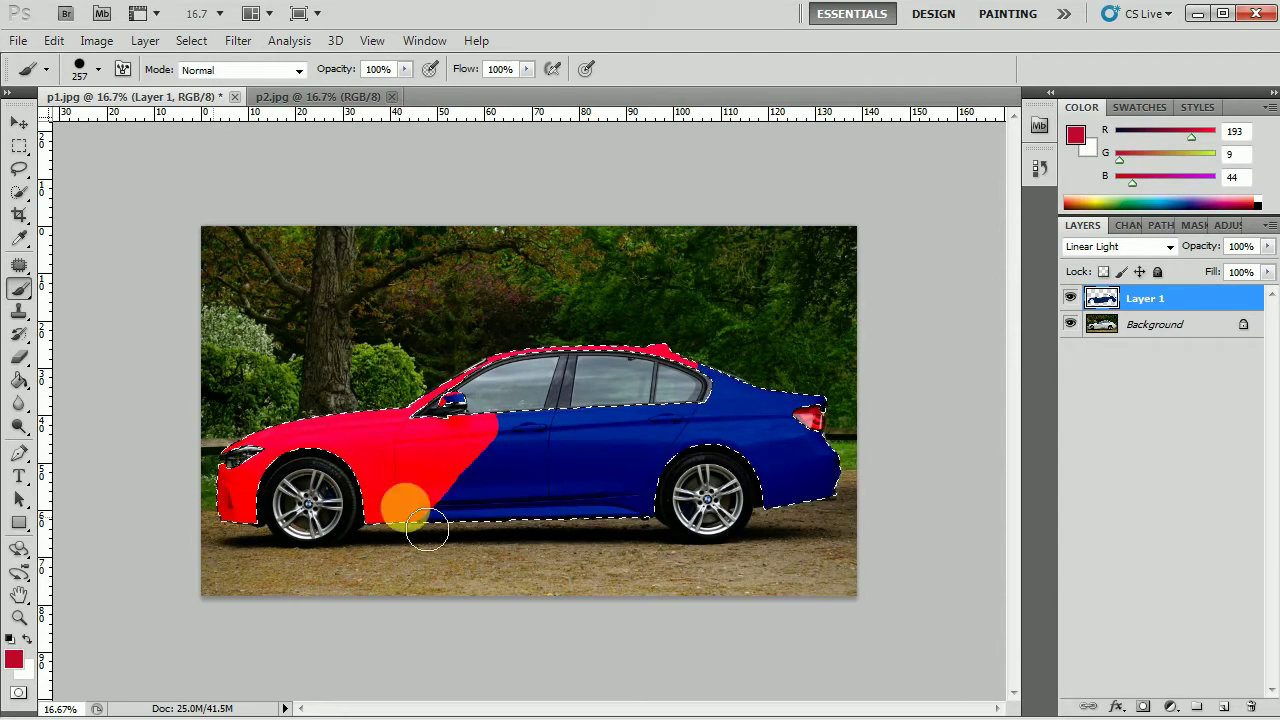
{"action": "mouse_move", "coordinate": [566, 489]}
{"action": "left_mouse_down"}
{"action": "mouse_move", "coordinate": [523, 510]}
{"action": "mouse_move", "coordinate": [499, 456]}
{"action": "left_mouse_up"}
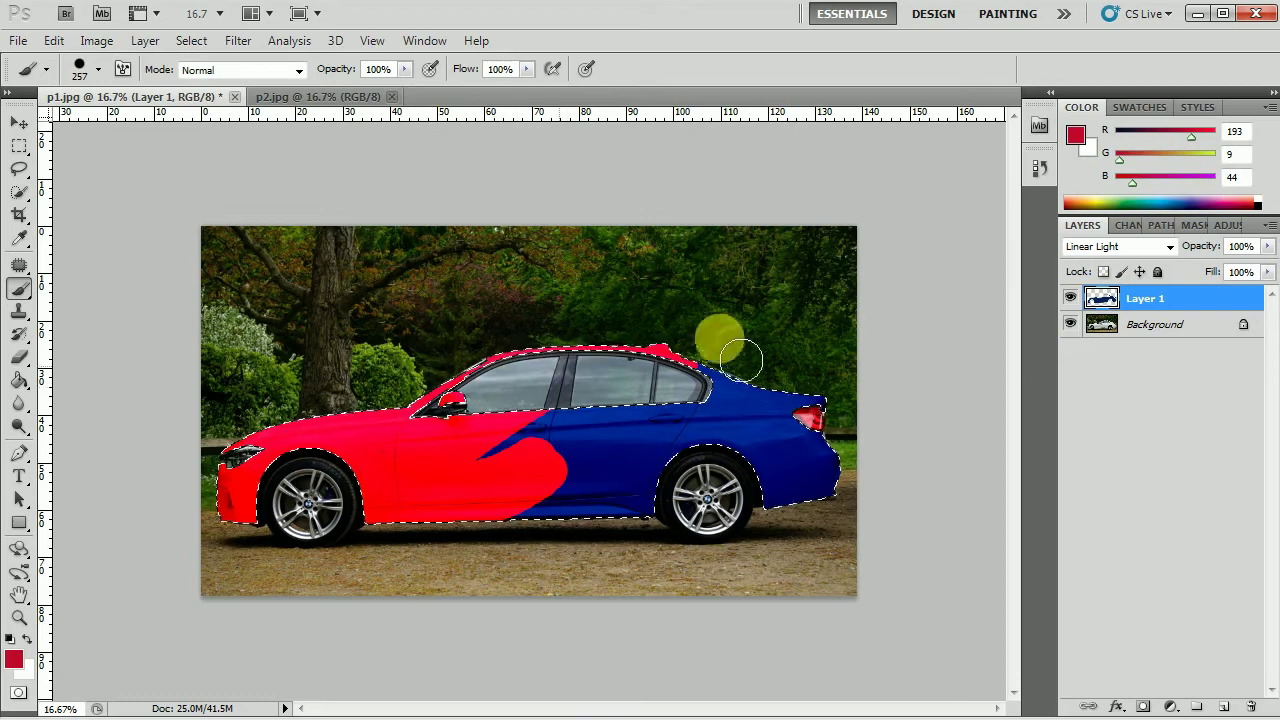
{"action": "mouse_move", "coordinate": [734, 357]}
{"action": "left_mouse_down"}
{"action": "mouse_move", "coordinate": [824, 424]}
{"action": "mouse_move", "coordinate": [694, 418]}
{"action": "left_mouse_up"}
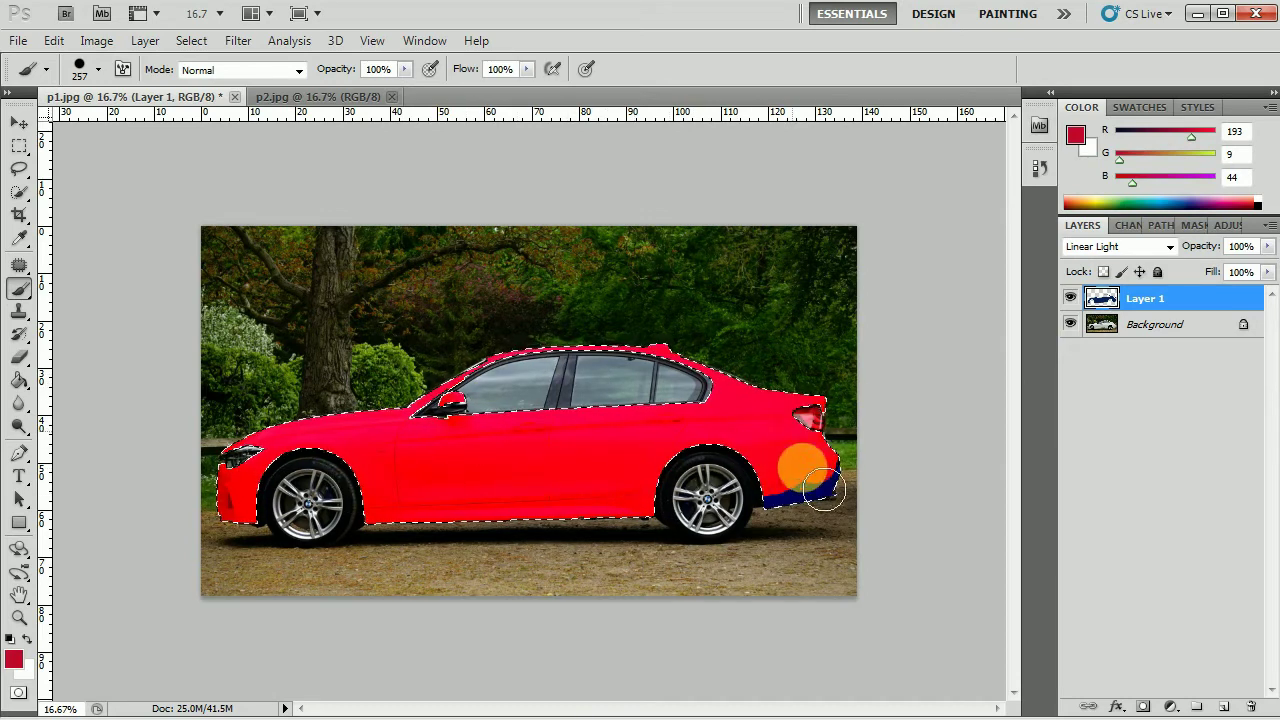
{"action": "left_click_drag", "start_coordinate": [852, 519], "coordinate": [843, 498]}
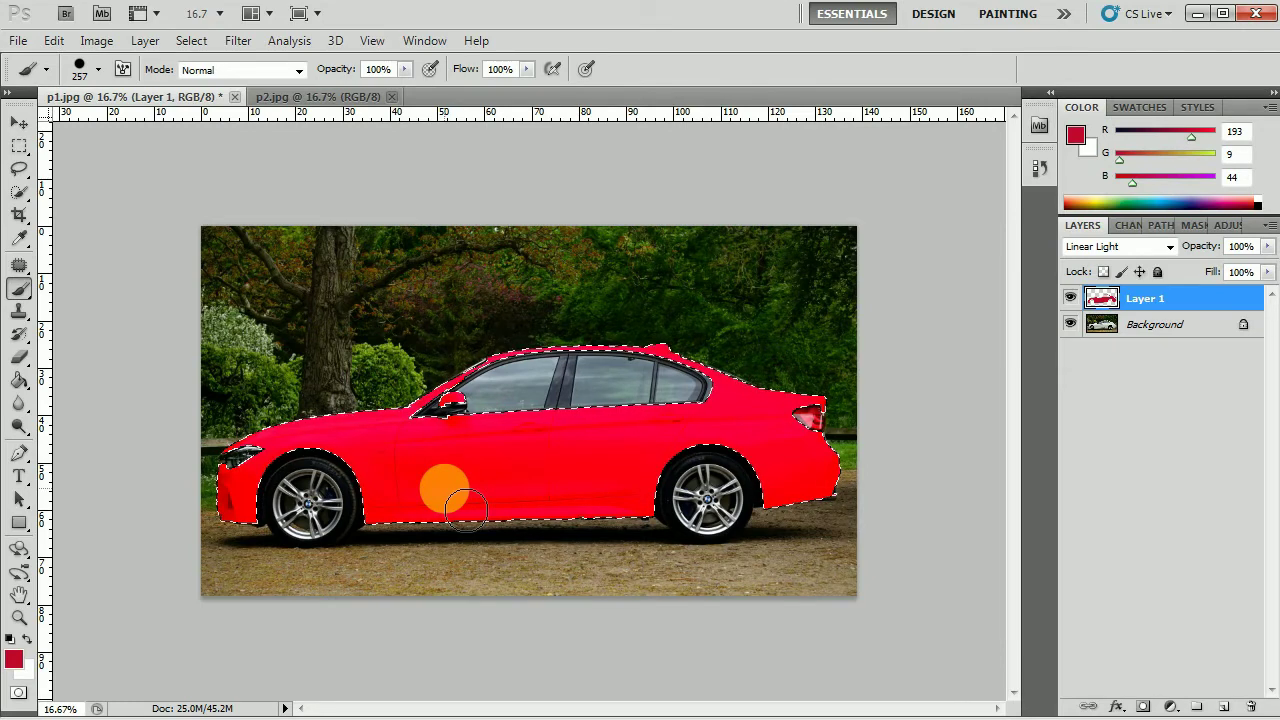
Step: Set the foreground colour to a darker green (R15 G121 B28)
{"action": "left_click", "coordinate": [13, 658]}
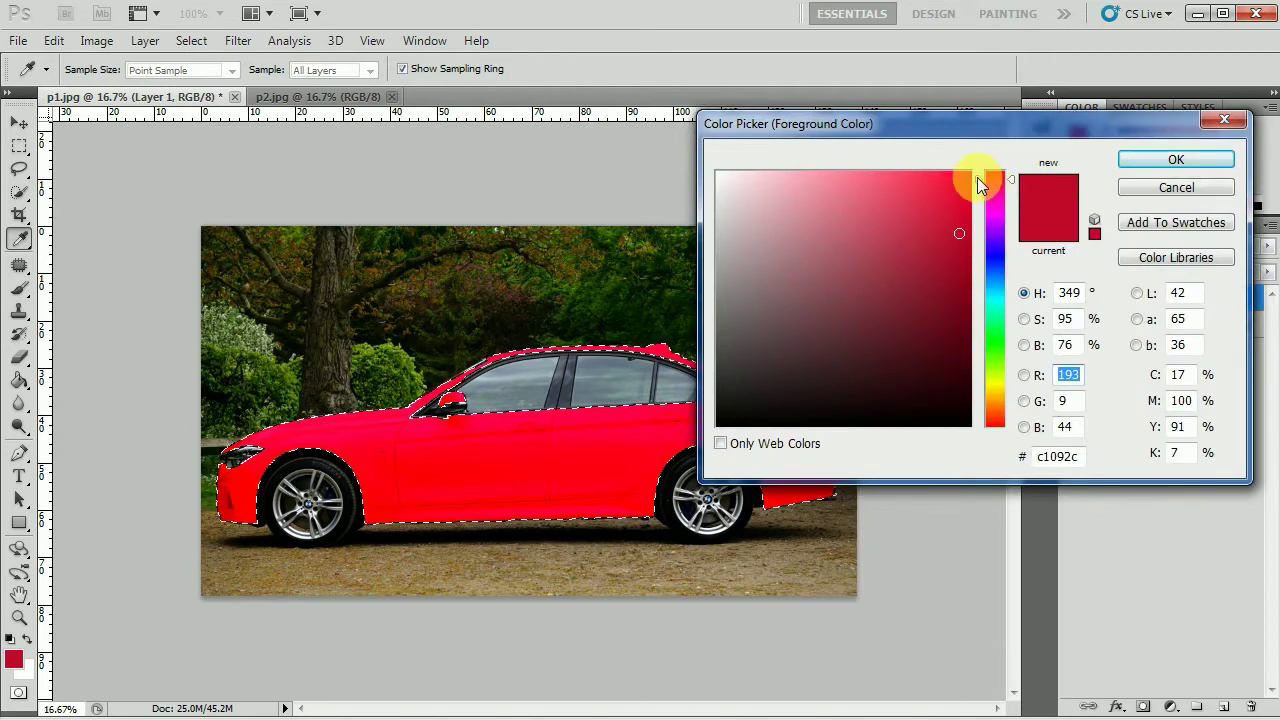
{"action": "left_click_drag", "start_coordinate": [977, 177], "coordinate": [983, 336]}
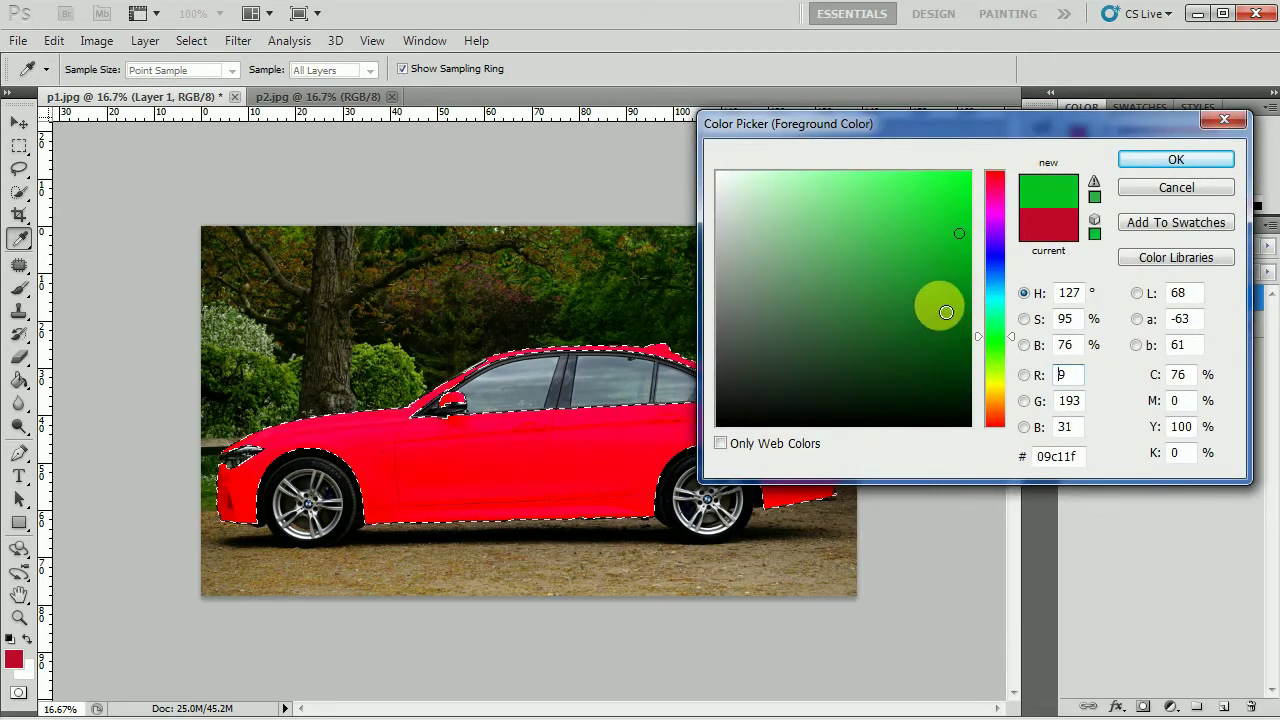
{"action": "left_click", "coordinate": [946, 312]}
{"action": "left_click", "coordinate": [1150, 162]}
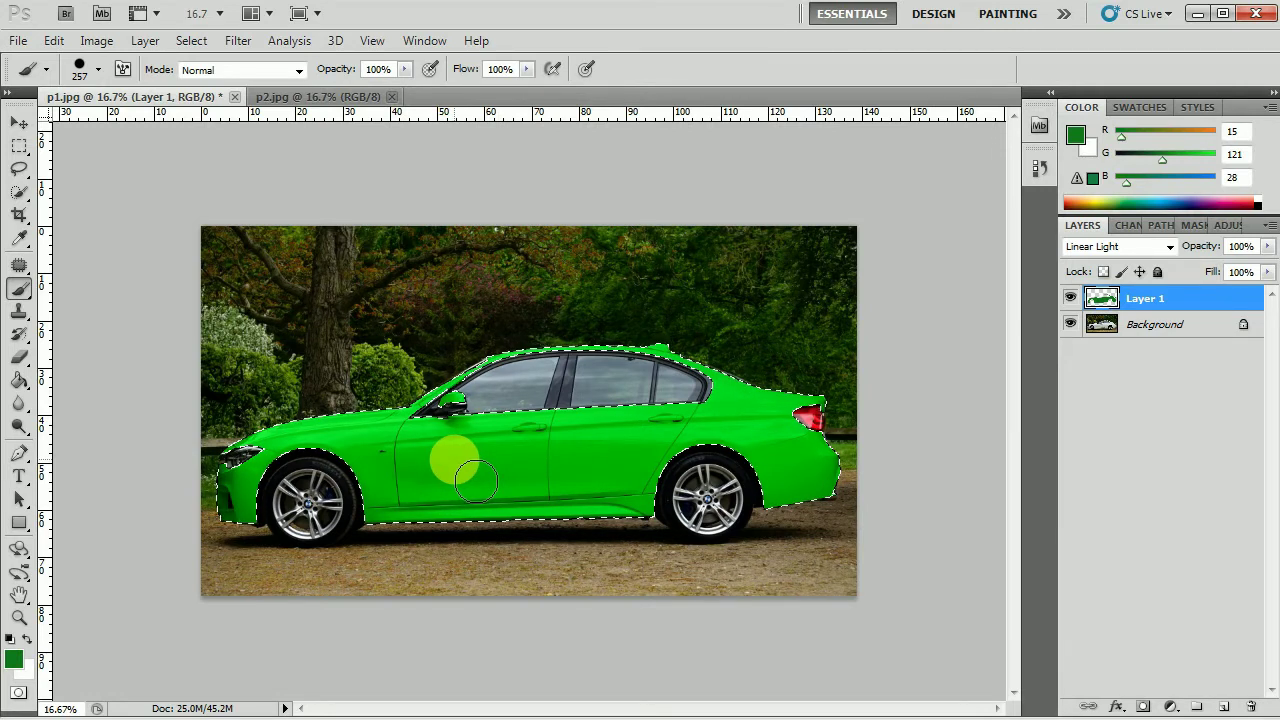
{"action": "left_click", "coordinate": [14, 658]}
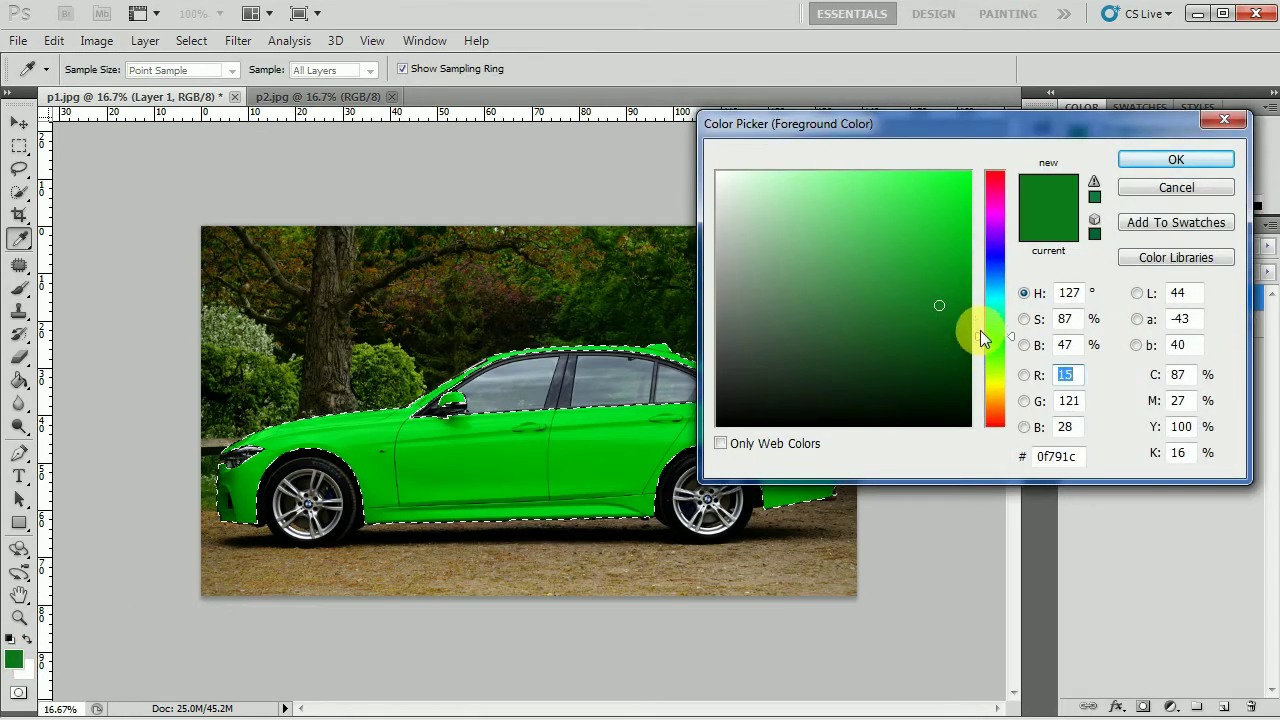
{"action": "left_click_drag", "start_coordinate": [983, 331], "coordinate": [1008, 388]}
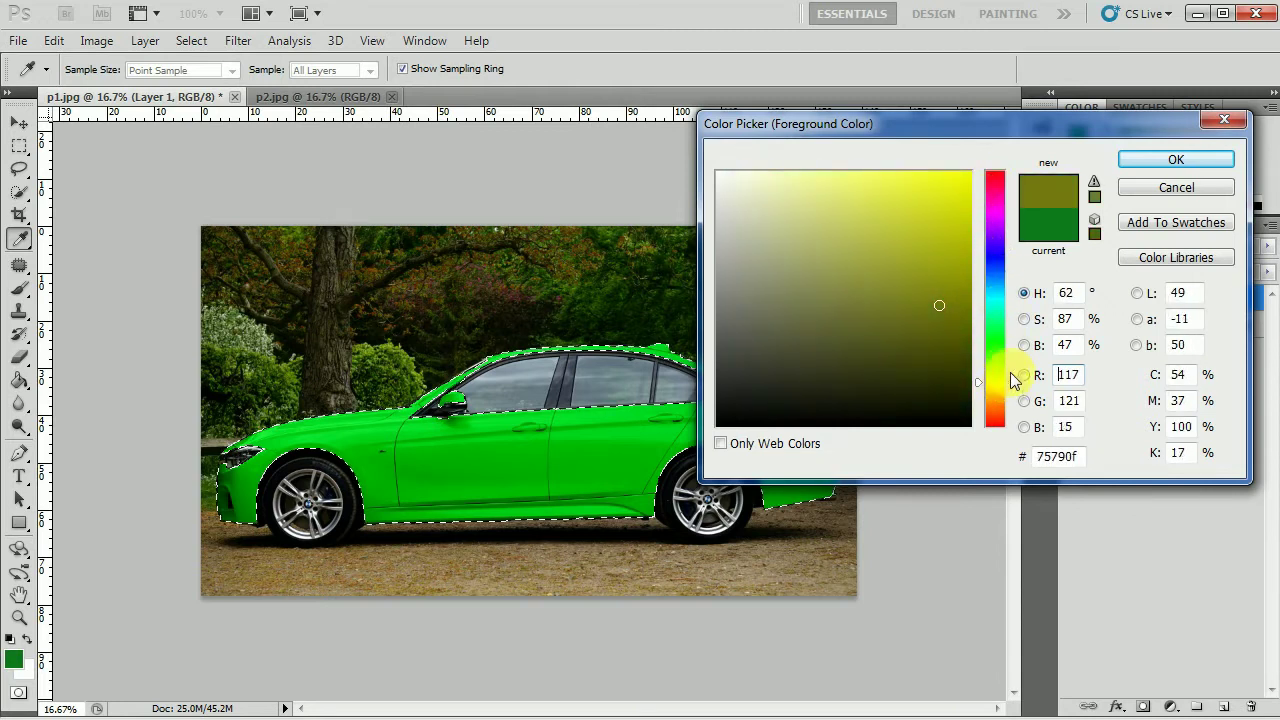
{"action": "left_click", "coordinate": [1188, 187]}
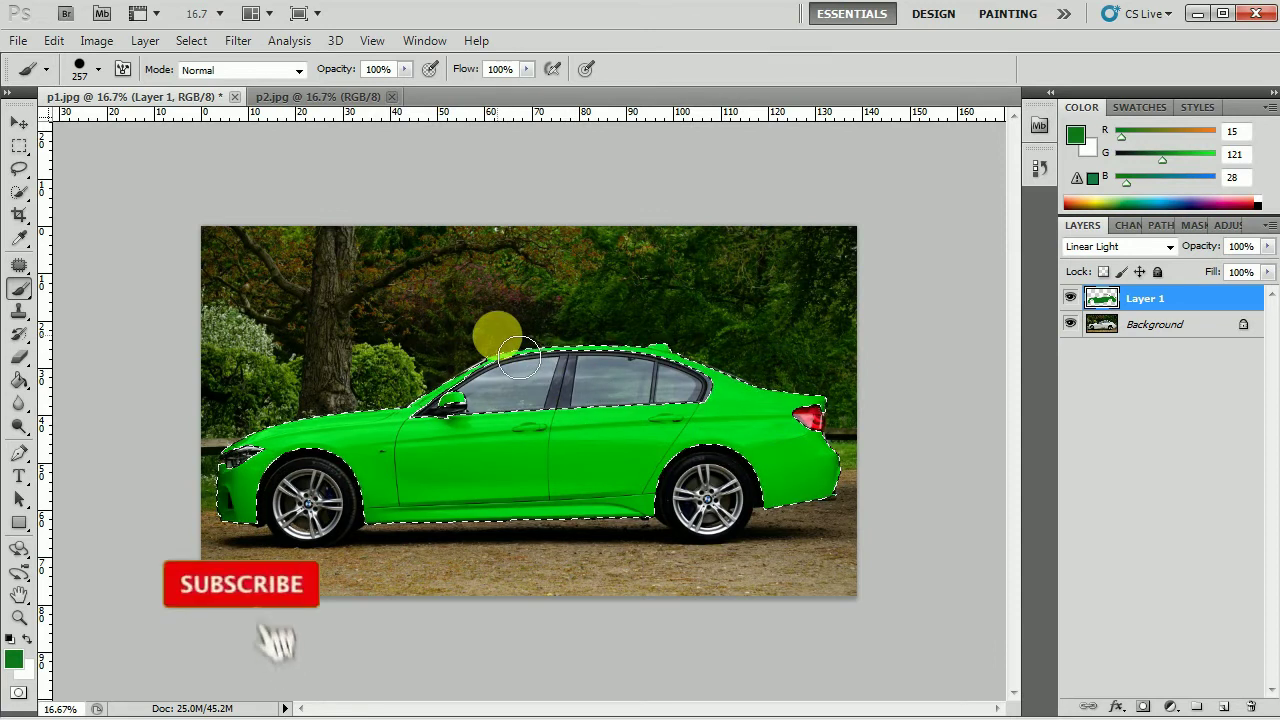
Step: Switch to p2.jpg, zoom in, and Quick Select the white car body
{"action": "left_click", "coordinate": [320, 97]}
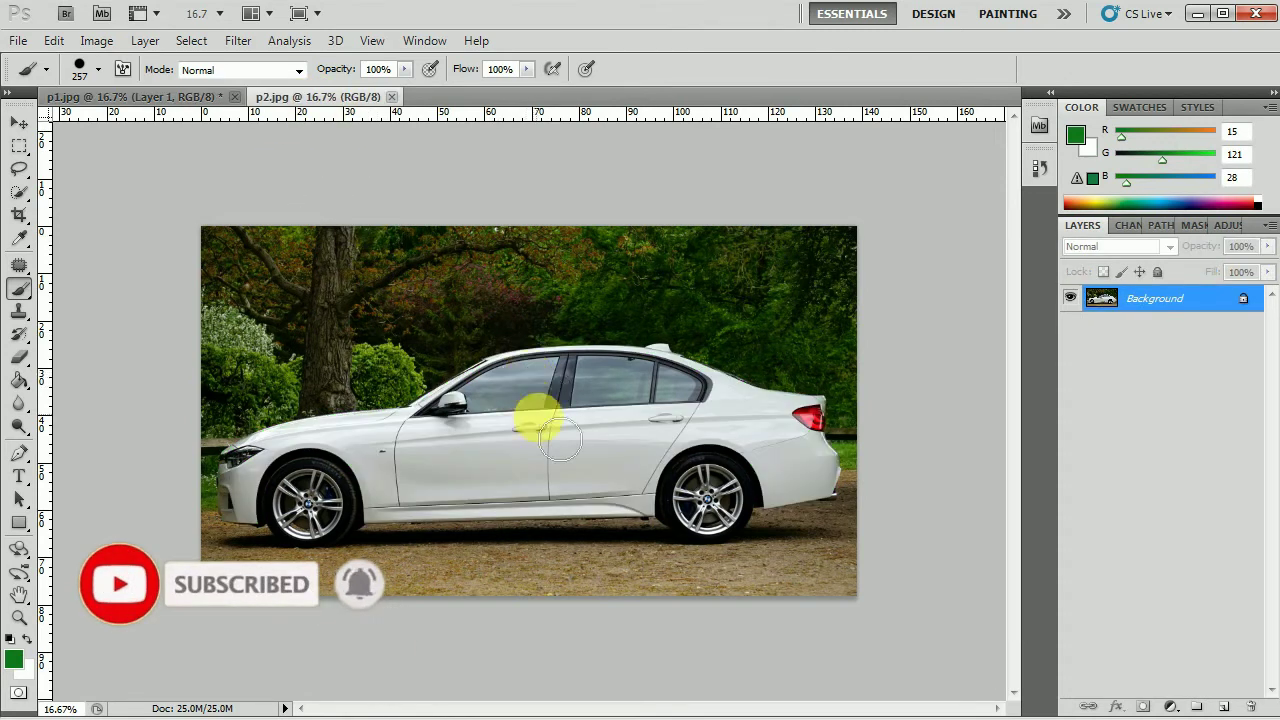
{"action": "key", "text": "z"}
{"action": "left_click", "coordinate": [514, 465]}
{"action": "key", "text": "w"}
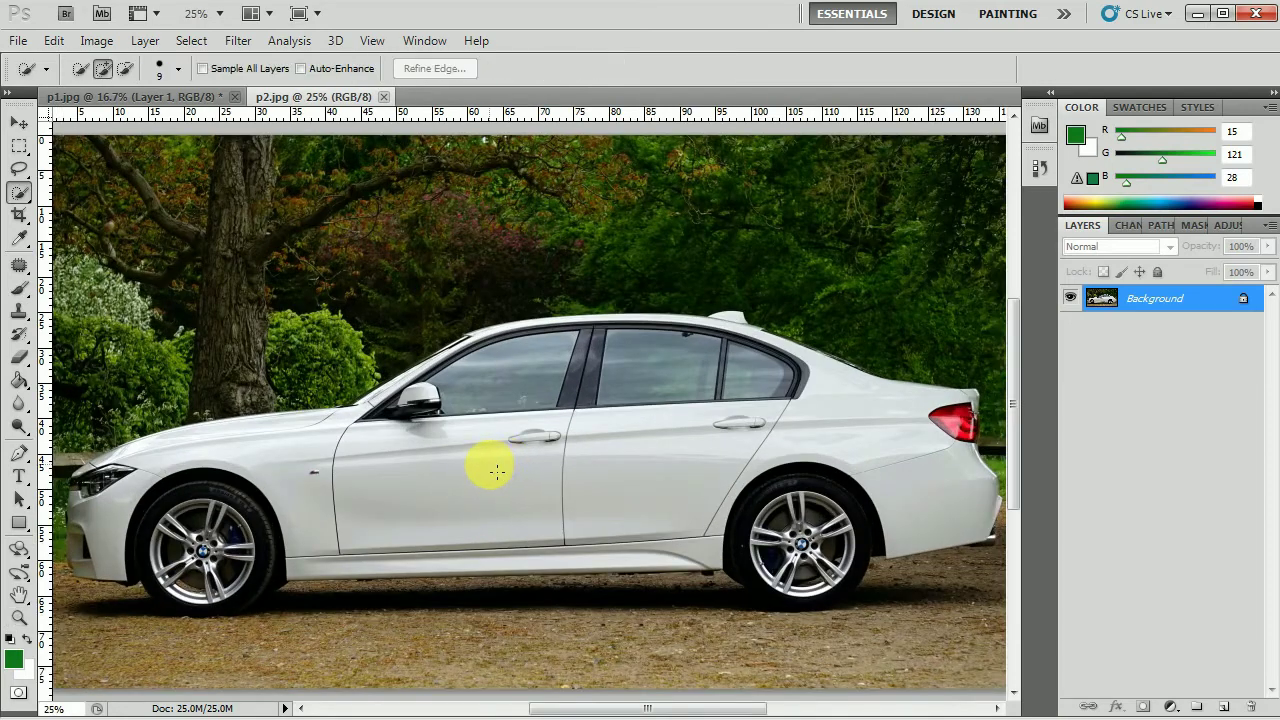
{"action": "mouse_move", "coordinate": [497, 470]}
{"action": "left_mouse_down"}
{"action": "mouse_move", "coordinate": [273, 459]}
{"action": "mouse_move", "coordinate": [115, 506]}
{"action": "mouse_move", "coordinate": [295, 429]}
{"action": "mouse_move", "coordinate": [574, 496]}
{"action": "mouse_move", "coordinate": [888, 435]}
{"action": "mouse_move", "coordinate": [455, 567]}
{"action": "left_mouse_up"}
Step: Zoom closer and refine the selection edge along the car's sill
{"action": "key", "text": "z"}
{"action": "left_click", "coordinate": [414, 580]}
{"action": "left_click", "coordinate": [374, 580]}
{"action": "key", "text": "w"}
{"action": "left_click_drag", "start_coordinate": [374, 580], "coordinate": [809, 580]}
{"action": "left_click_drag", "start_coordinate": [712, 709], "coordinate": [808, 715]}
{"action": "scroll", "coordinate": [620, 251], "scroll_direction": "up", "scroll_amount": 3}
{"action": "left_click_drag", "start_coordinate": [686, 709], "coordinate": [651, 709]}
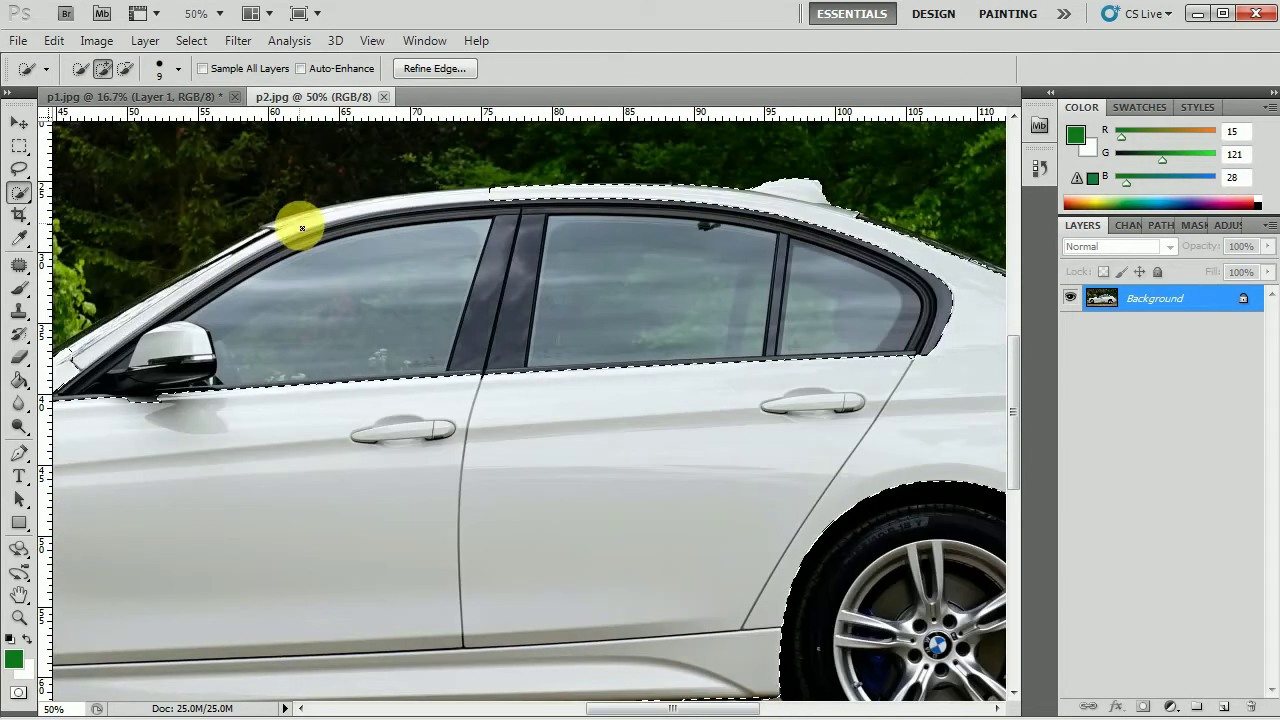
{"action": "scroll", "coordinate": [566, 703], "scroll_direction": "left", "scroll_amount": 5}
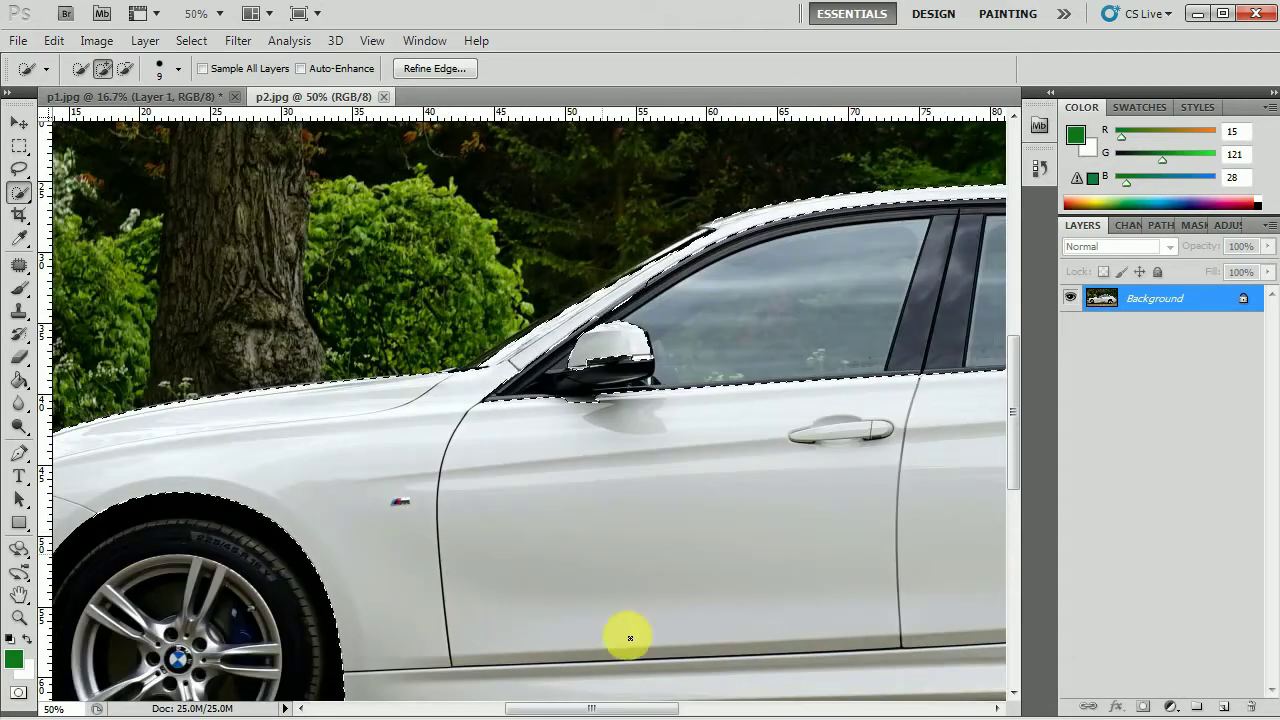
{"action": "scroll", "coordinate": [613, 696], "scroll_direction": "left", "scroll_amount": 4}
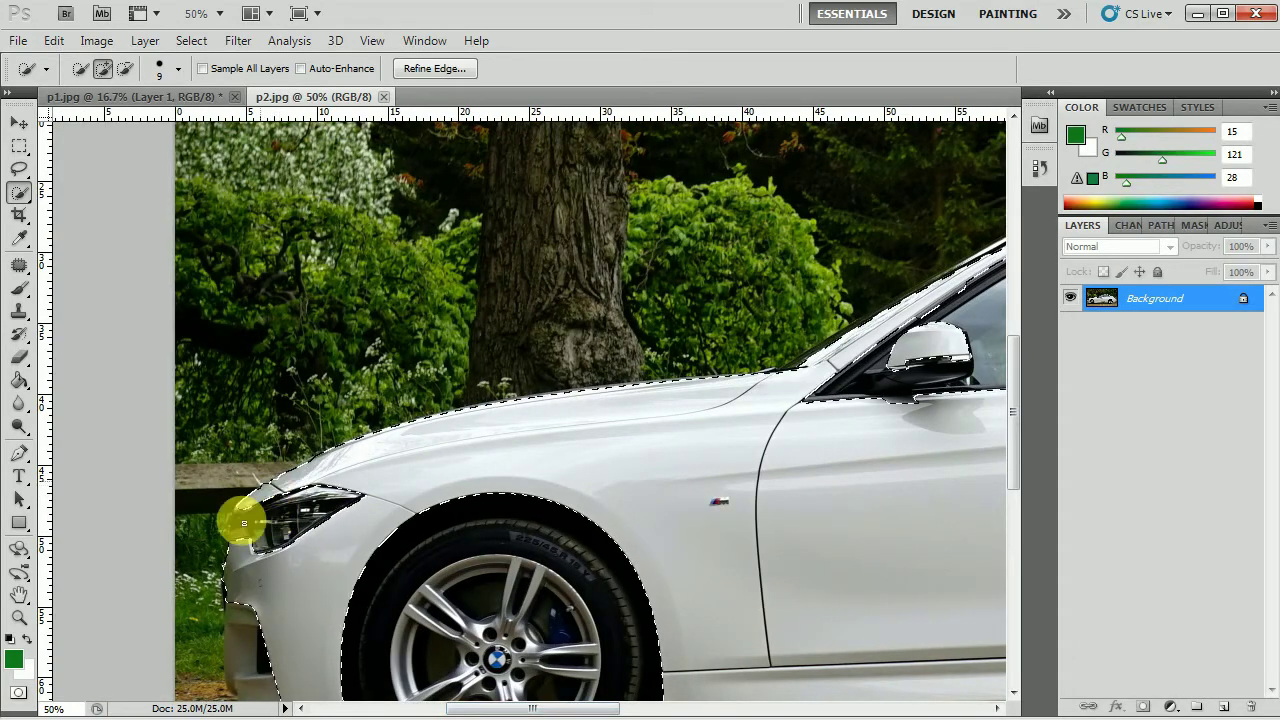
{"action": "scroll", "coordinate": [243, 522], "scroll_direction": "down", "scroll_amount": 1}
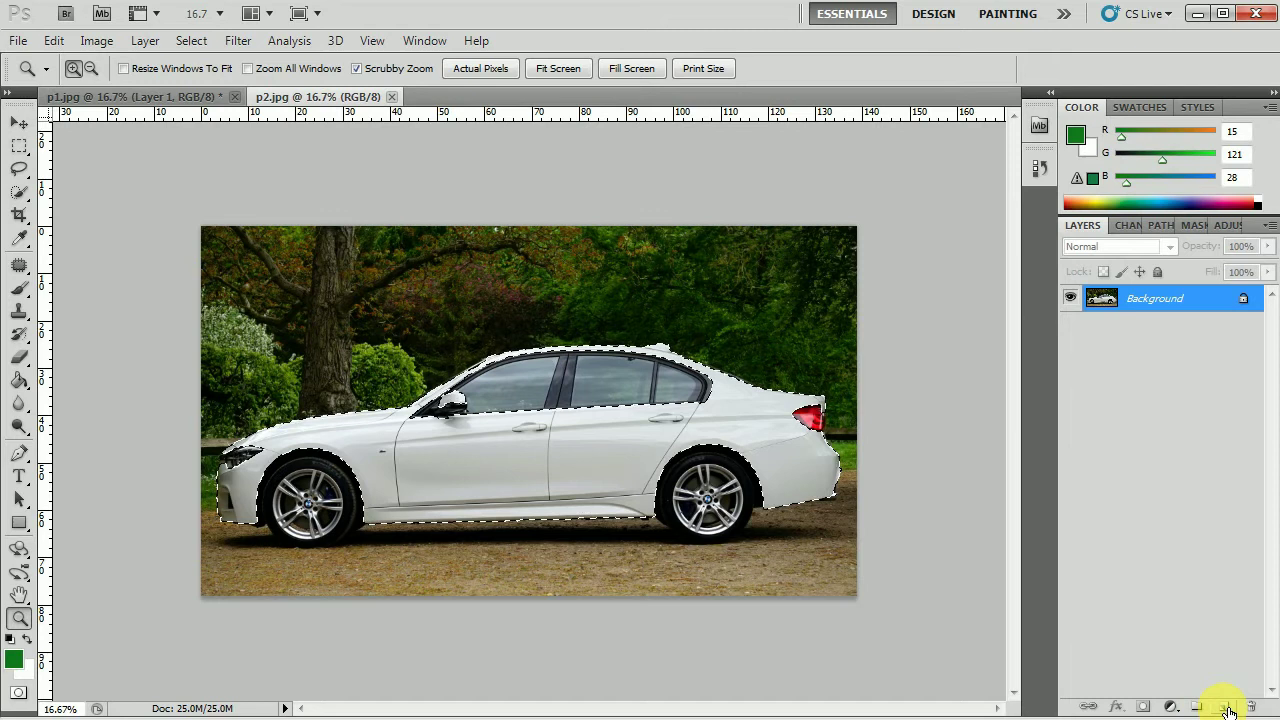
Step: Add a Curves adjustment for the selected car, dragging the black point right to crush it near-black
{"action": "left_click", "coordinate": [1224, 707]}
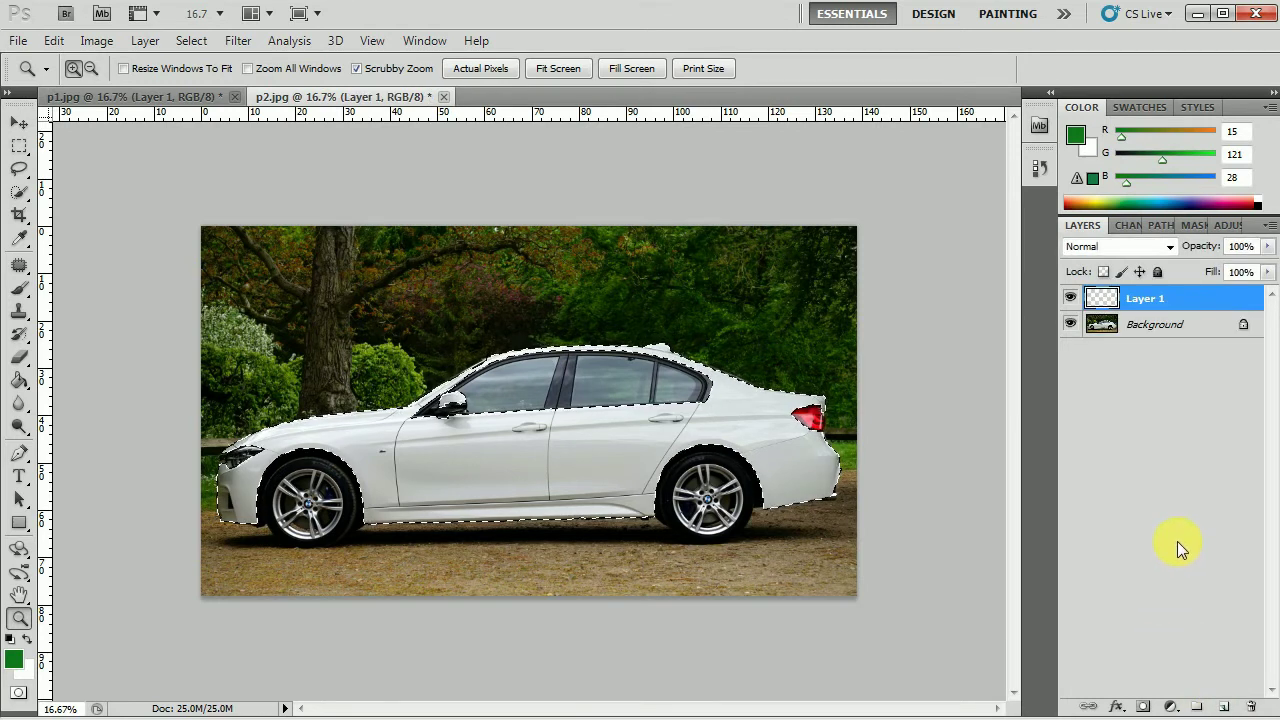
{"action": "left_click", "coordinate": [1172, 707]}
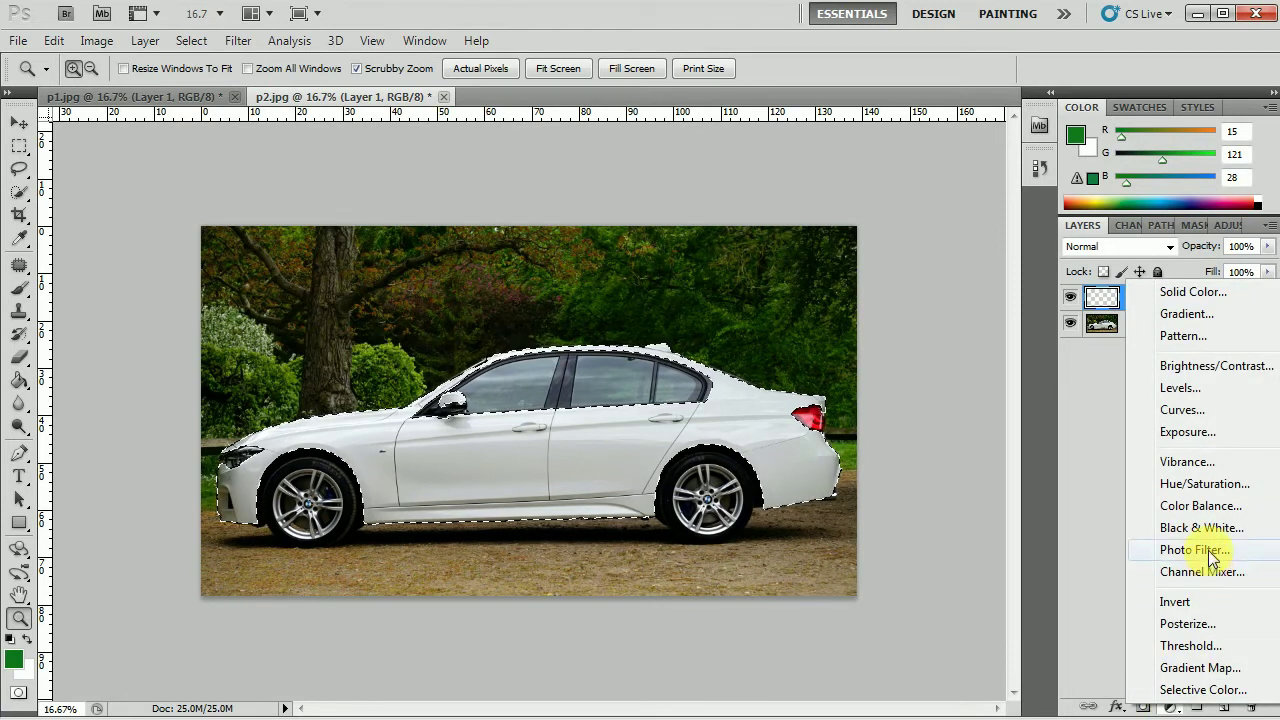
{"action": "left_click", "coordinate": [1214, 410]}
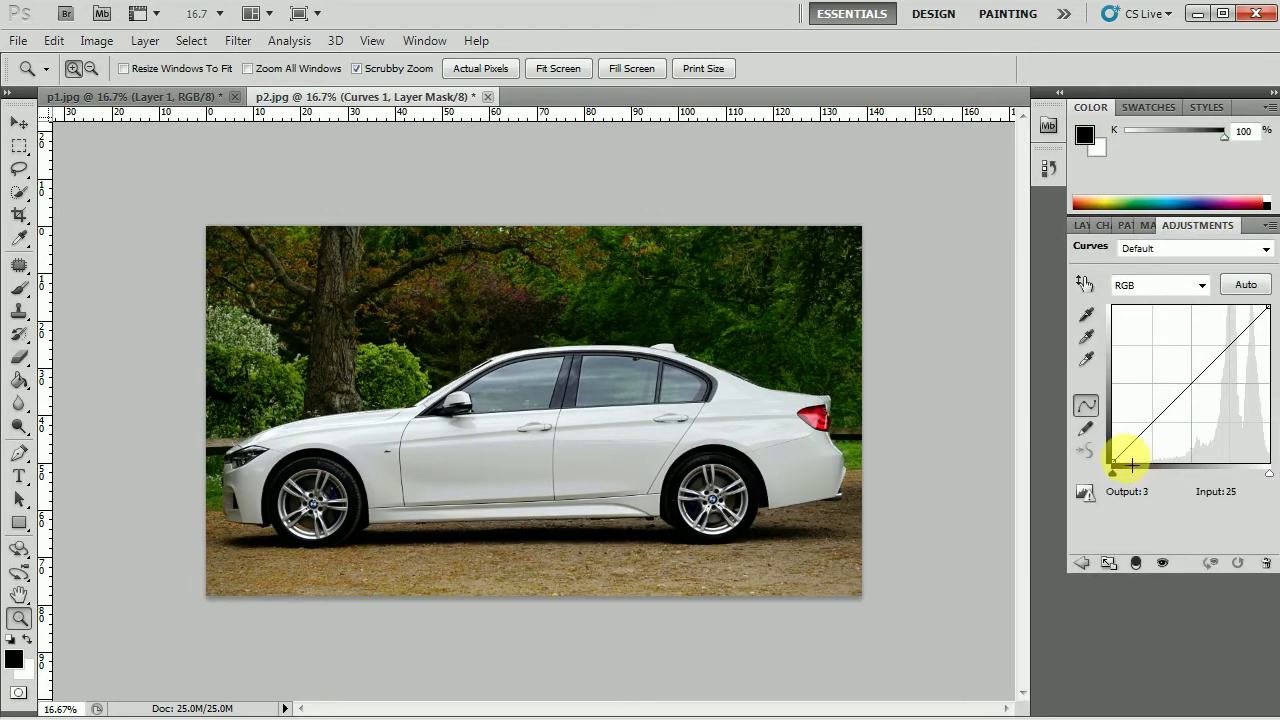
{"action": "left_click_drag", "start_coordinate": [1123, 468], "coordinate": [1248, 471]}
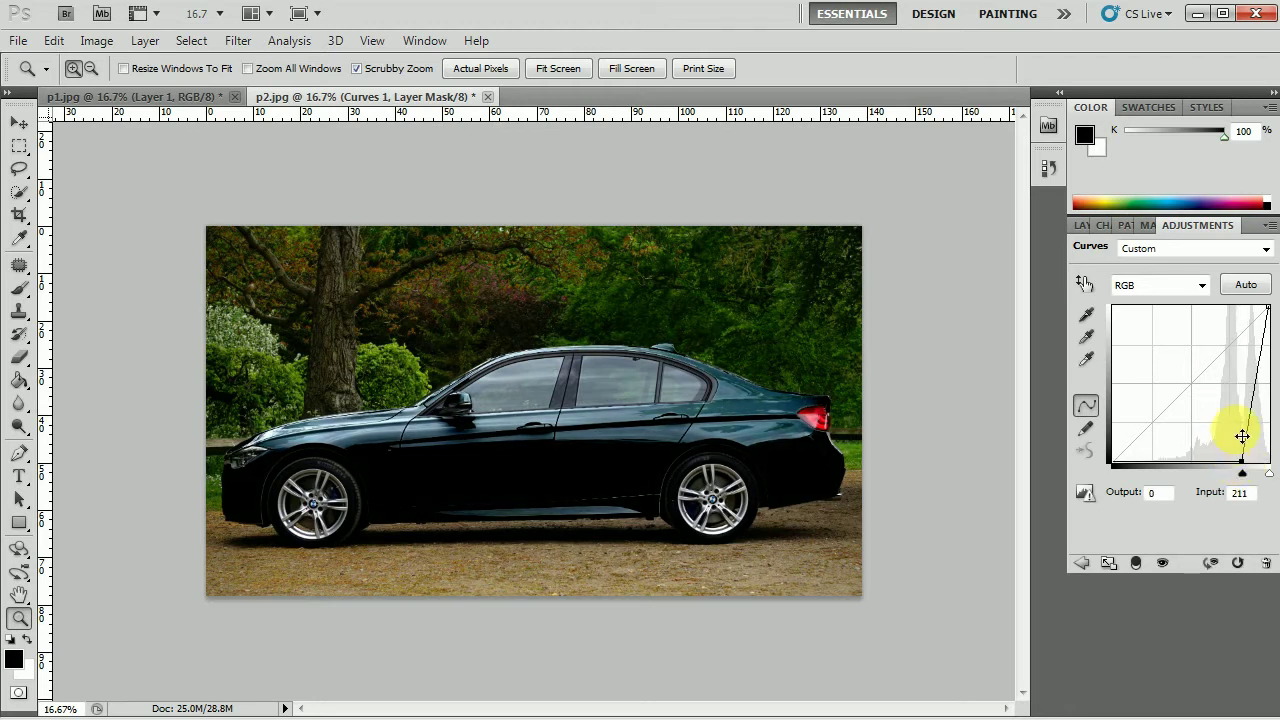
{"action": "left_click", "coordinate": [1079, 224]}
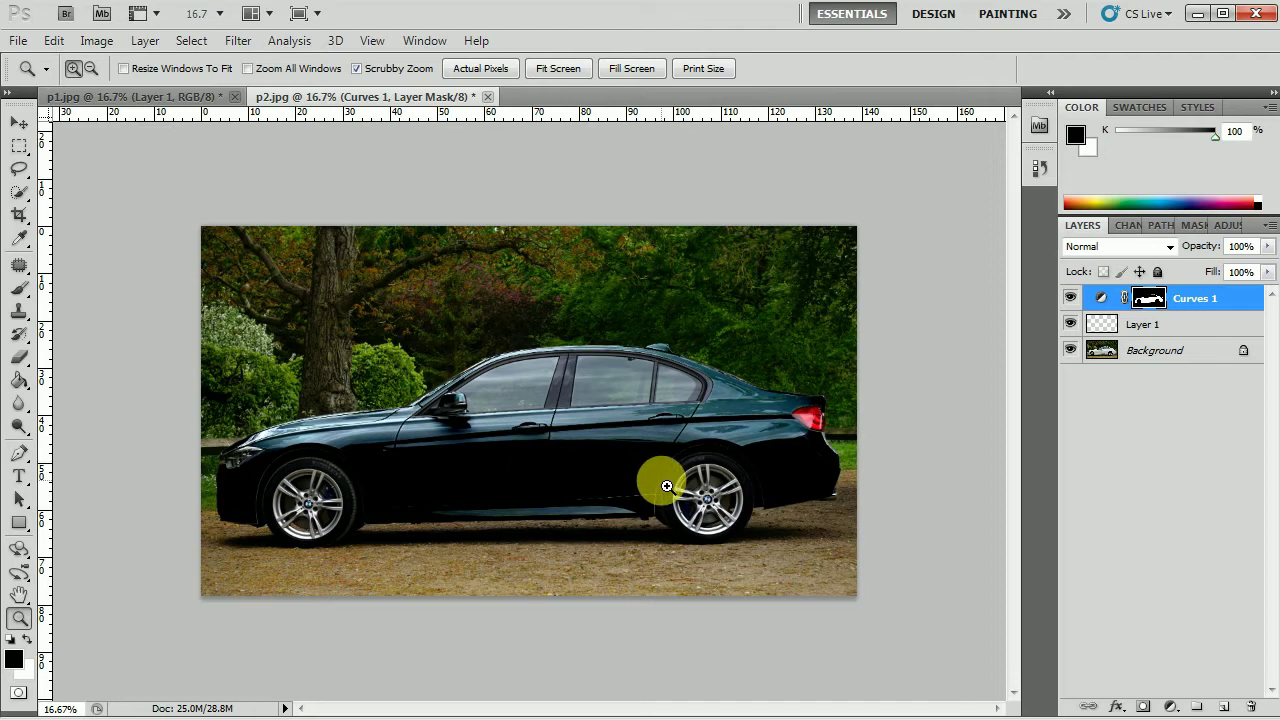
{"action": "left_click", "coordinate": [714, 423]}
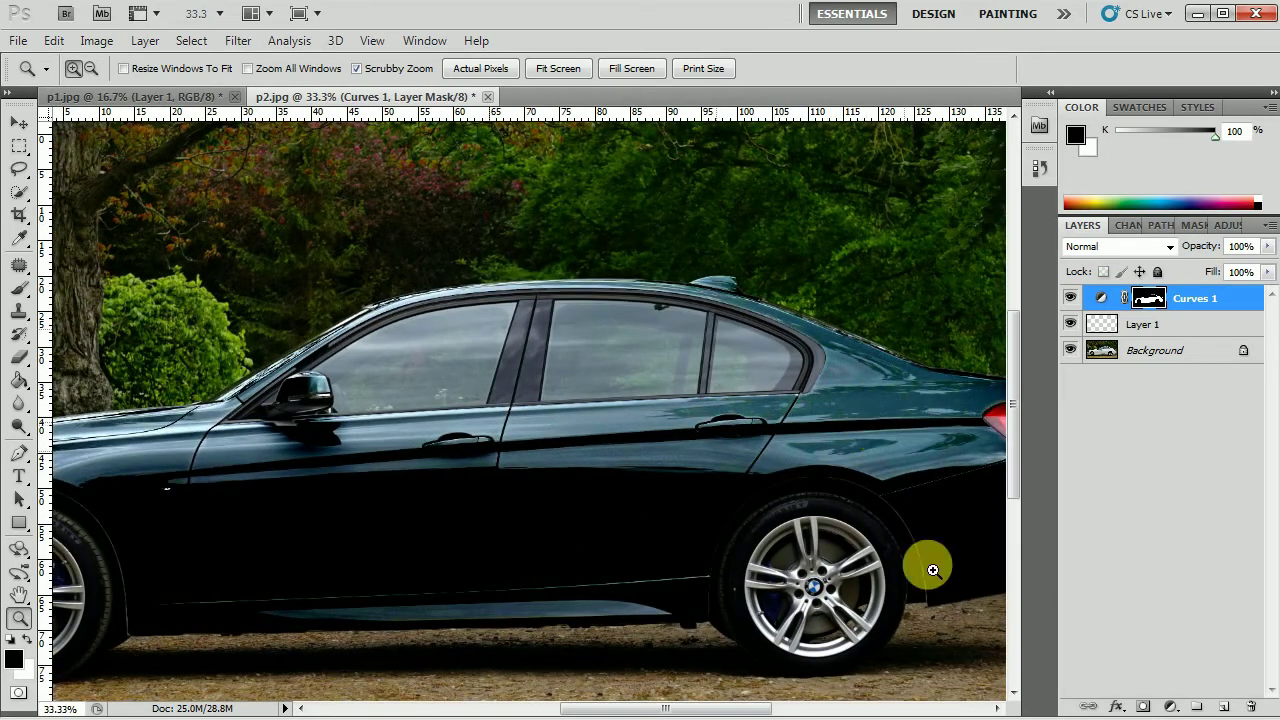
{"action": "left_click_drag", "start_coordinate": [716, 706], "coordinate": [657, 700]}
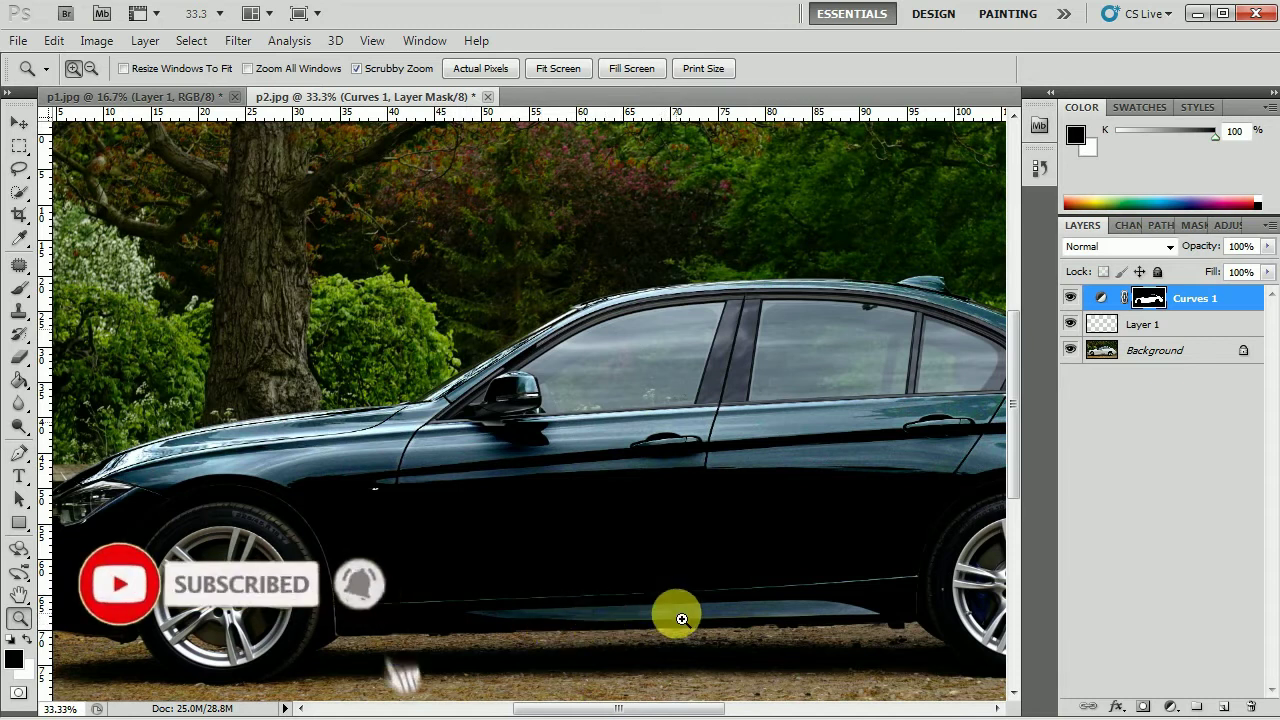
{"action": "left_click", "coordinate": [756, 606], "text": "alt"}
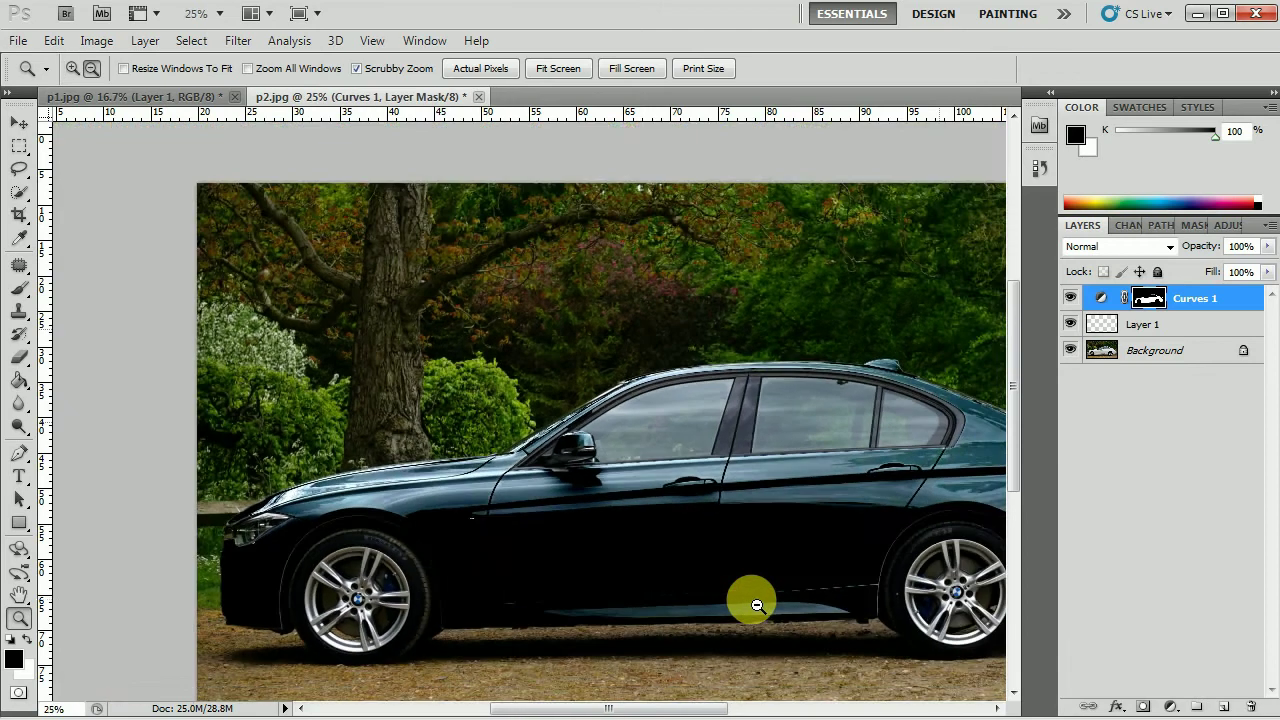
{"action": "left_click", "coordinate": [756, 606], "text": "alt"}
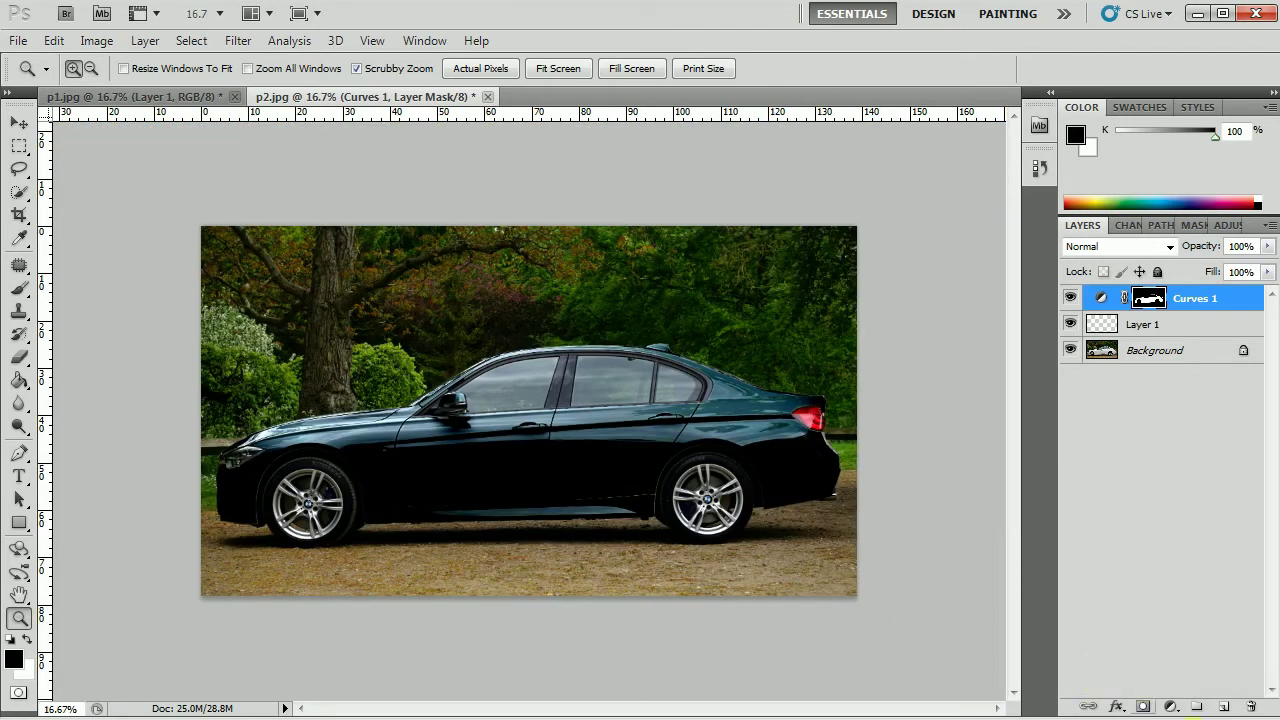
Step: Add a Black & White 1 adjustment layer above Curves 1, ready to clip it
{"action": "left_click", "coordinate": [1172, 707]}
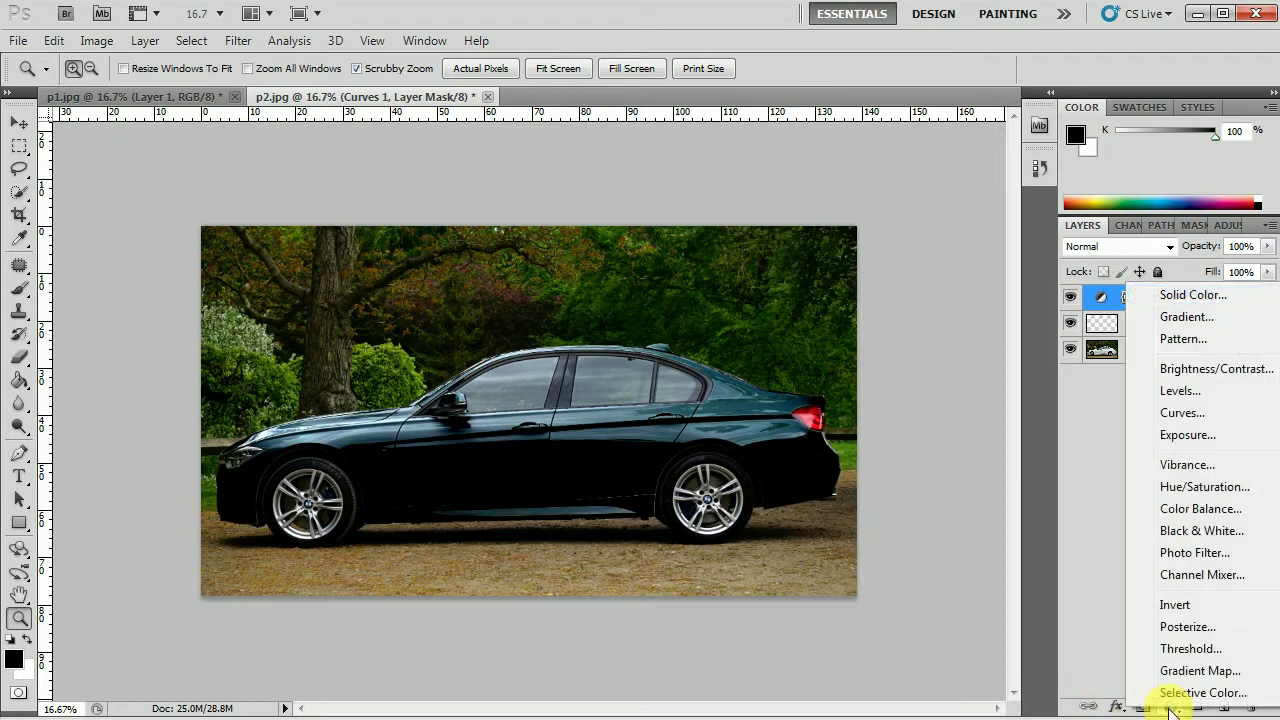
{"action": "left_click", "coordinate": [1198, 531]}
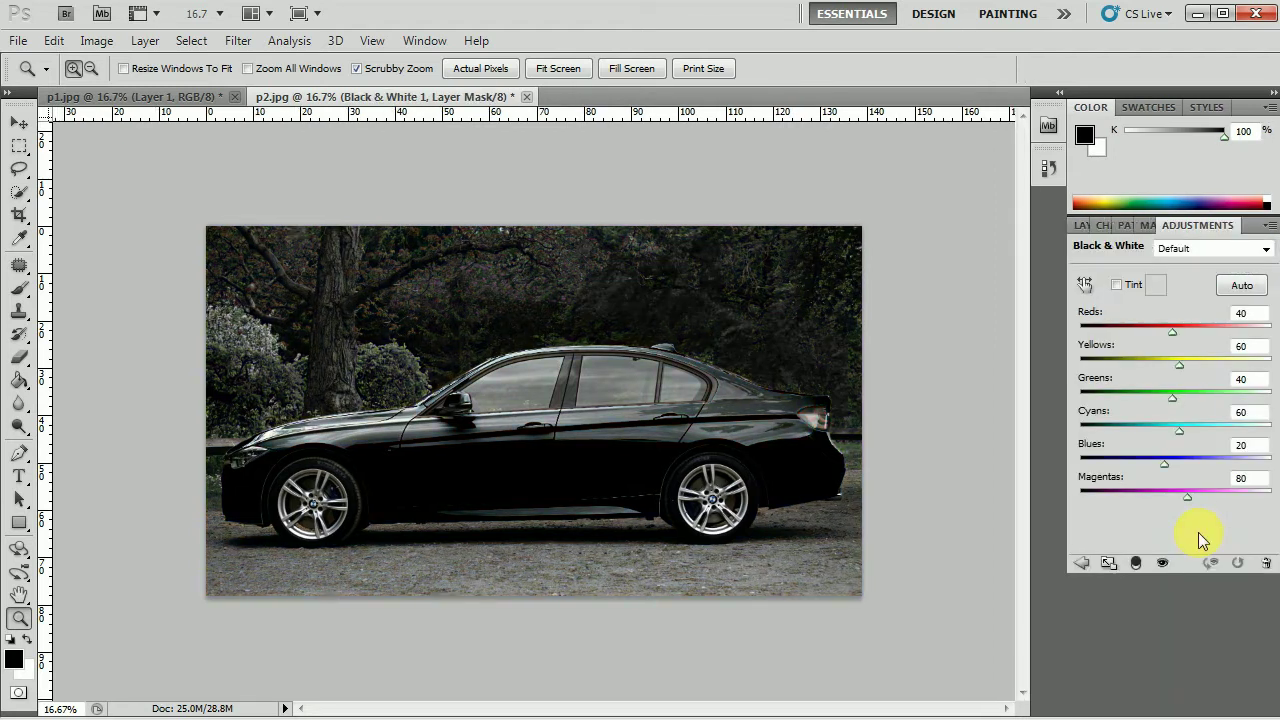
{"action": "left_click", "coordinate": [1080, 224]}
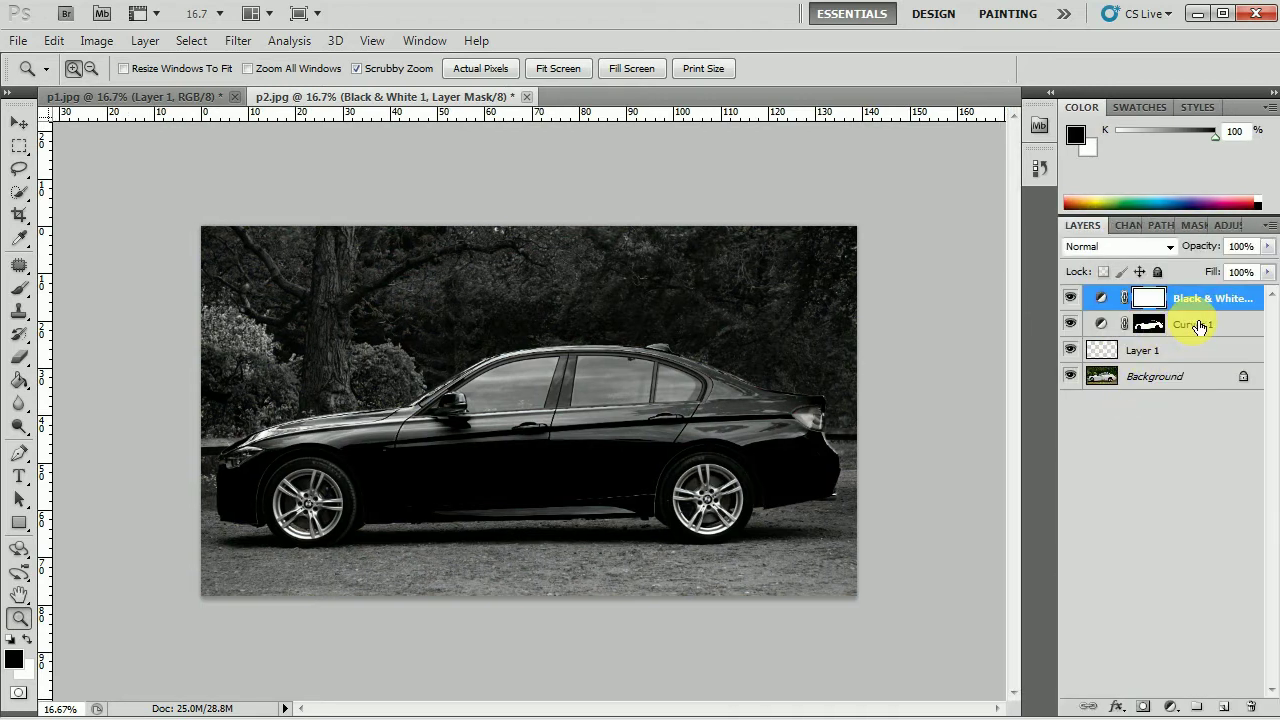
{"action": "key", "text": "alt"}
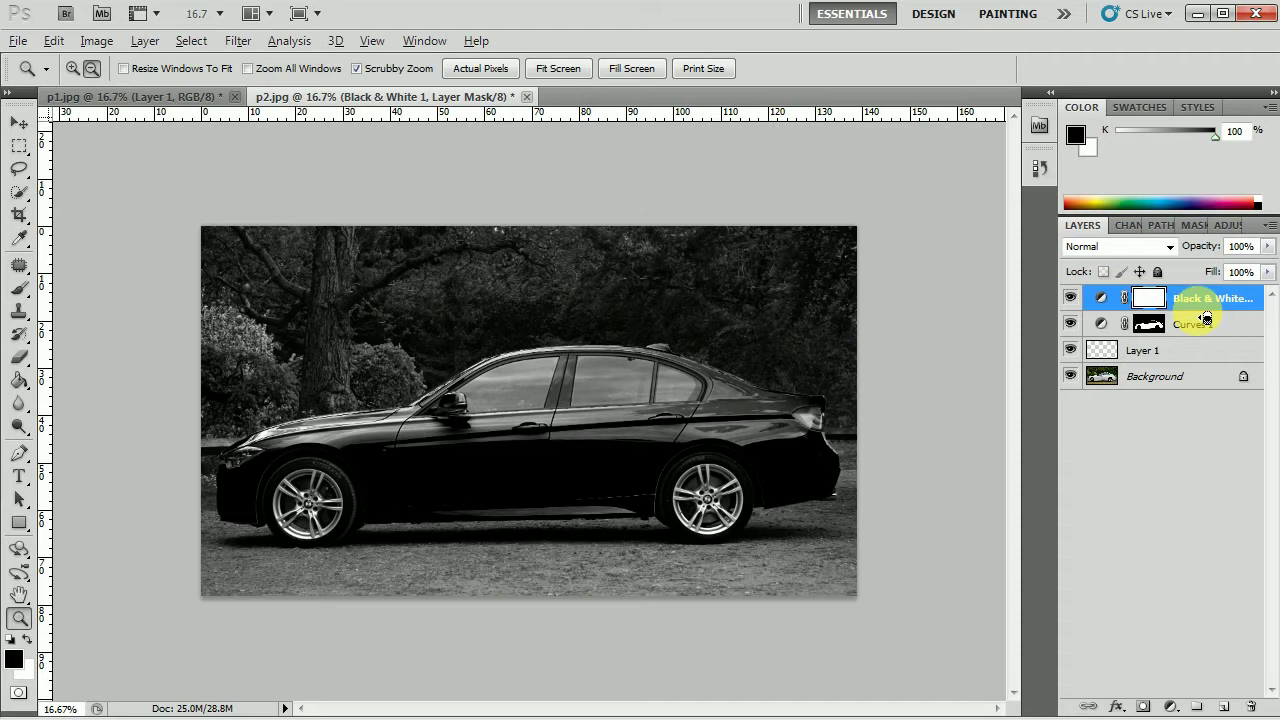
Step: Clip Black & White 1 to Curves 1, then toggle its visibility off and on to compare
{"action": "left_click", "coordinate": [1206, 318], "text": "alt"}
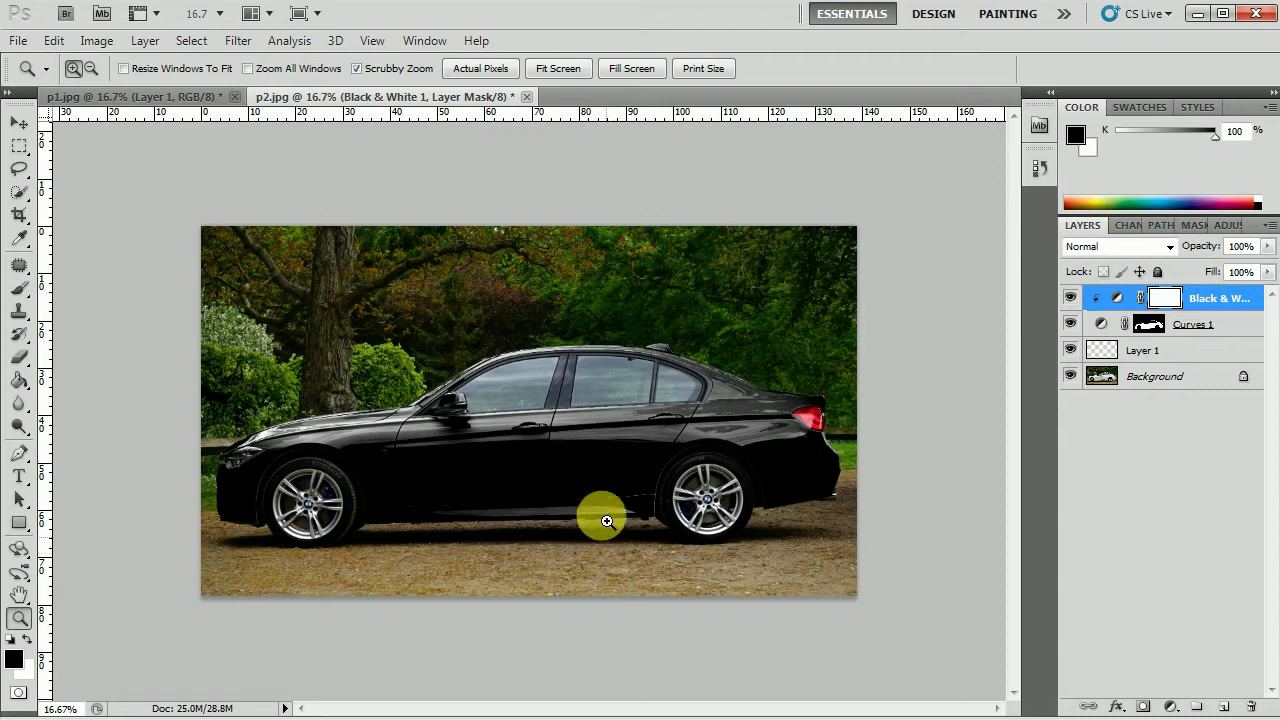
{"action": "left_click", "coordinate": [1071, 299]}
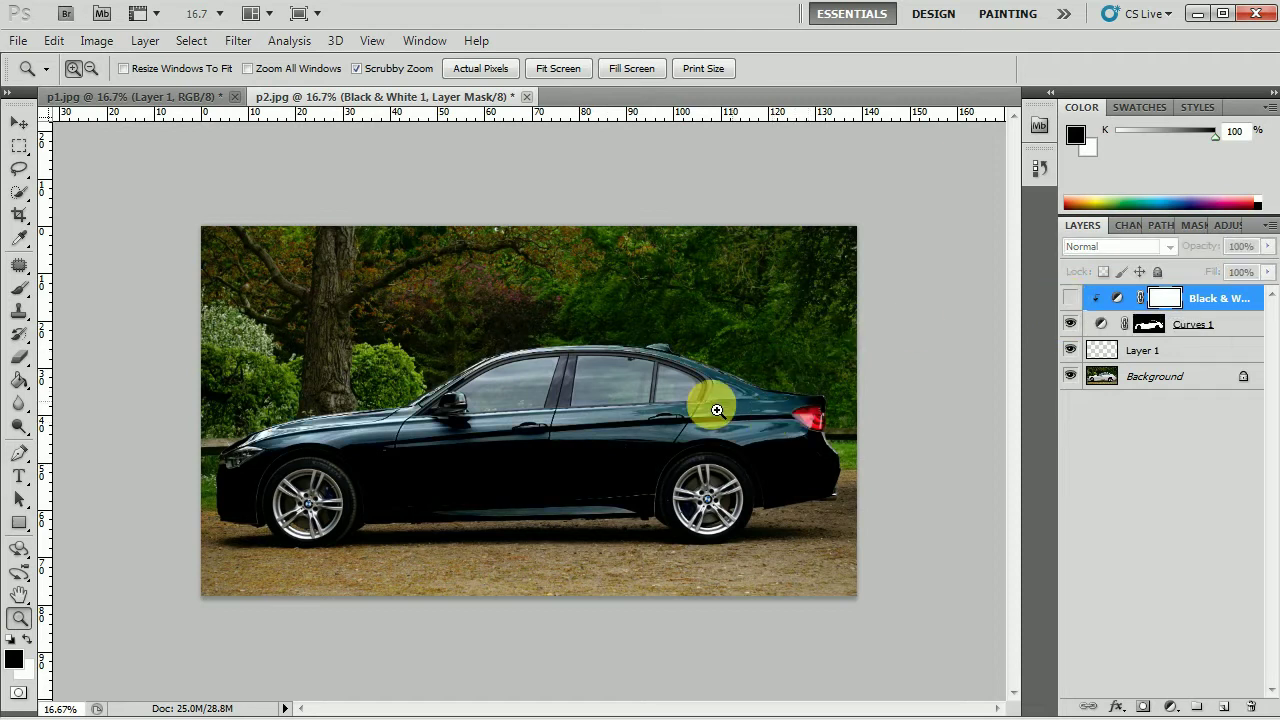
{"action": "left_click", "coordinate": [1071, 298]}
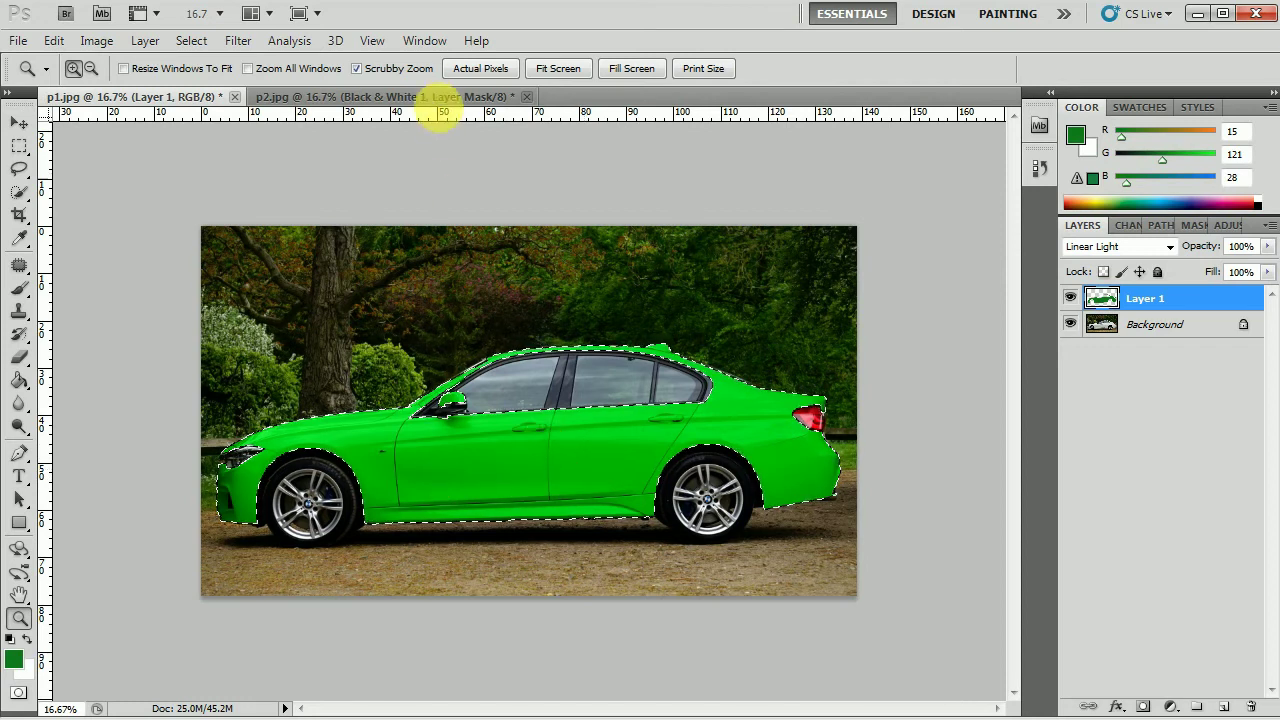
Step: Switch to the p2.jpg document to show the sedan's finished neutral black body
{"action": "left_click", "coordinate": [437, 100]}
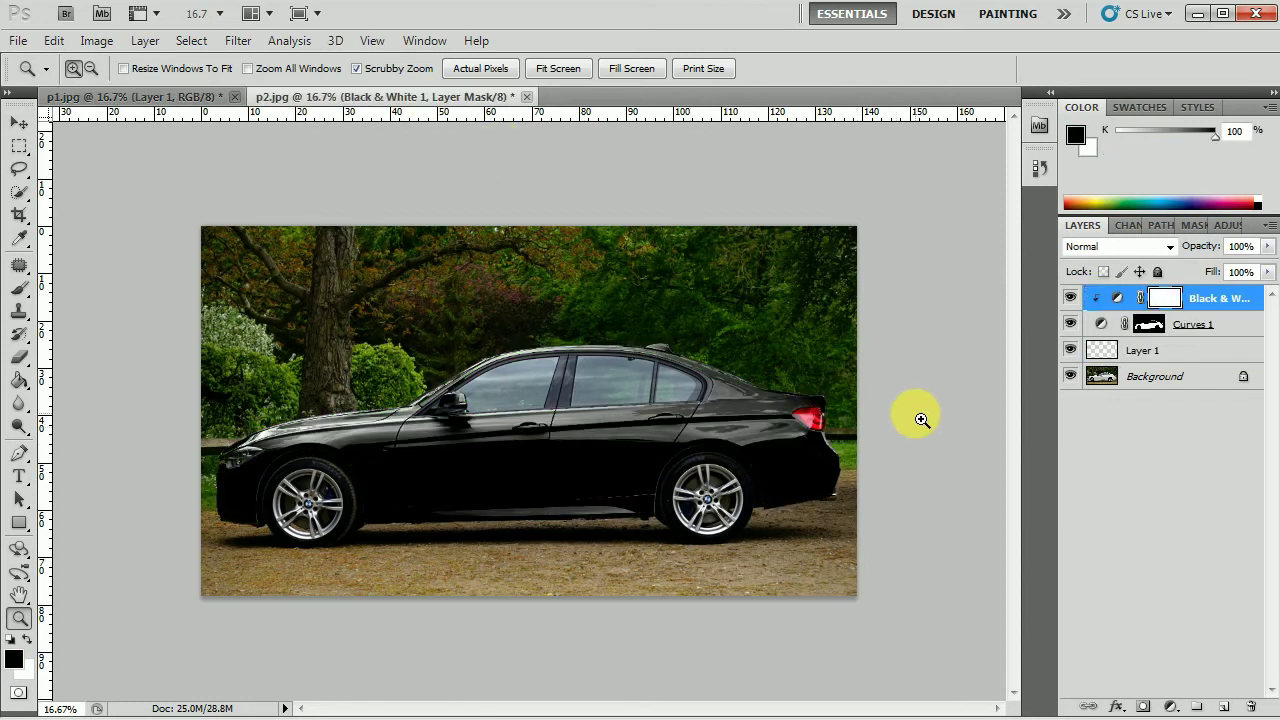